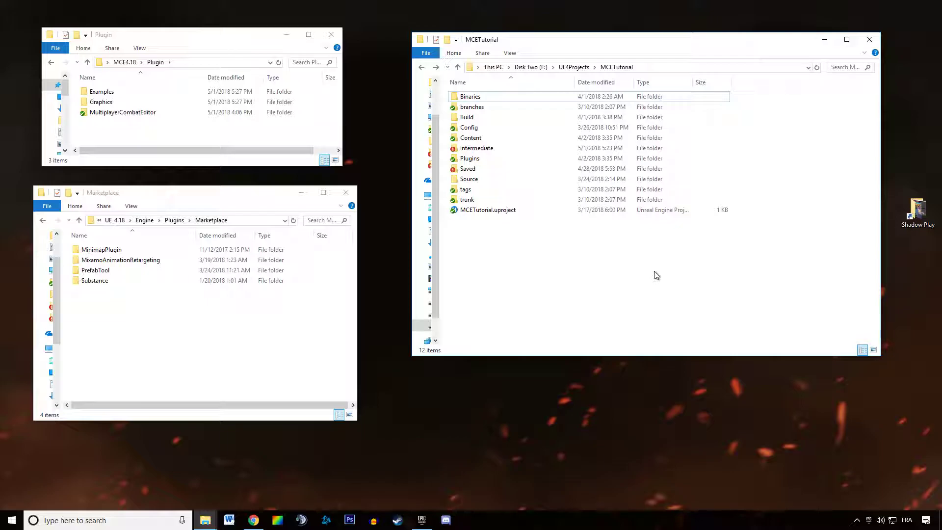
Enlarge the Plugin folder window and look over its Examples, Graphics and MultiplayerCombatEditor folders.
left_click(232, 335)
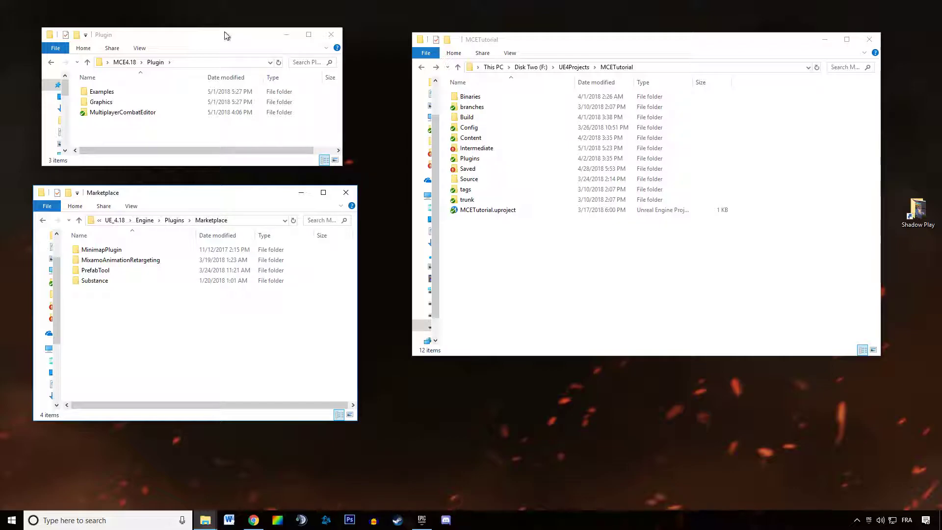
left_click_drag(222, 33, 397, 108)
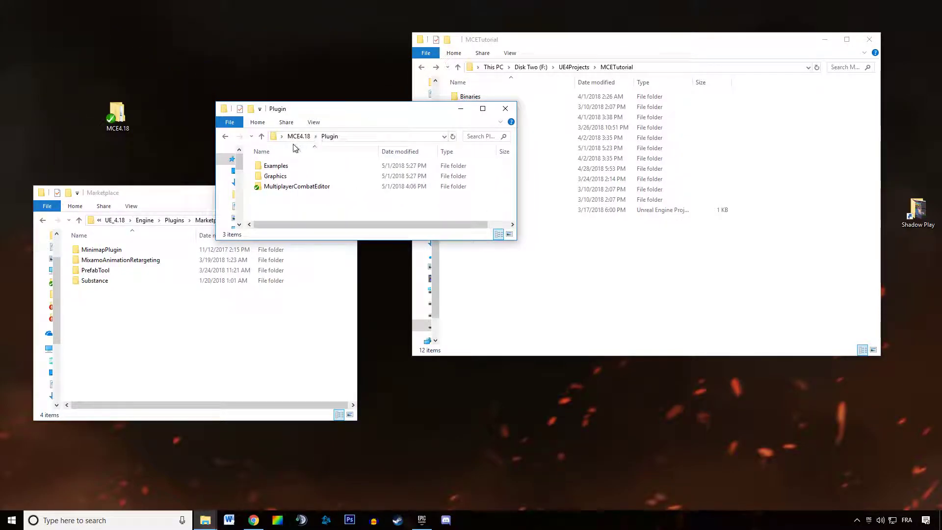
left_click_drag(514, 243, 534, 262)
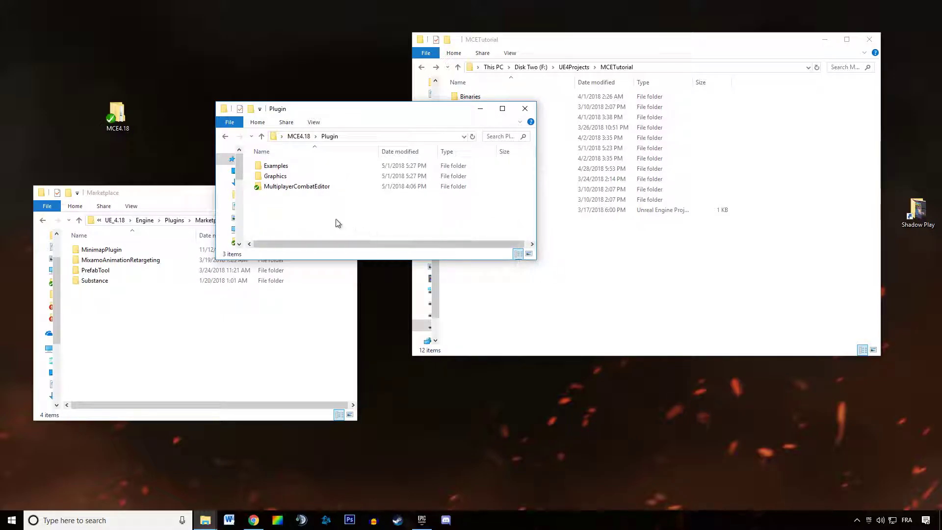
left_click(300, 189)
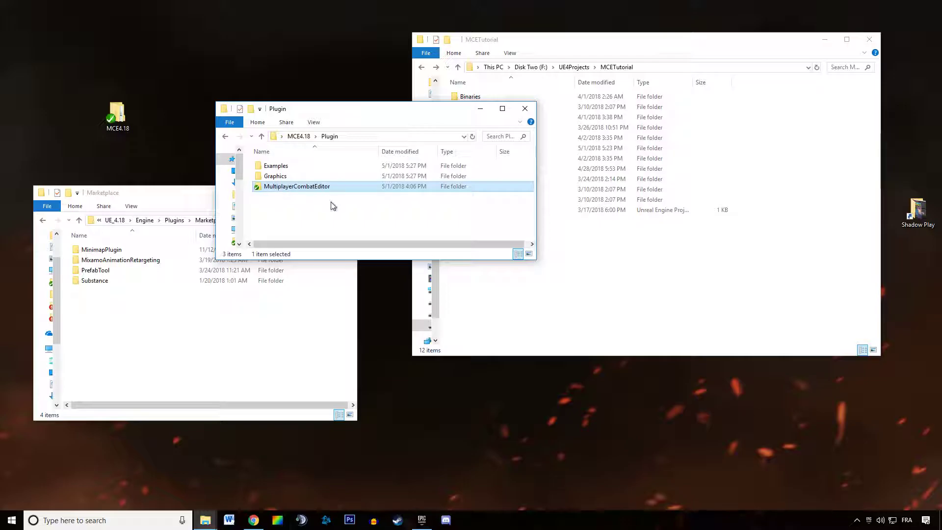
left_click(273, 208)
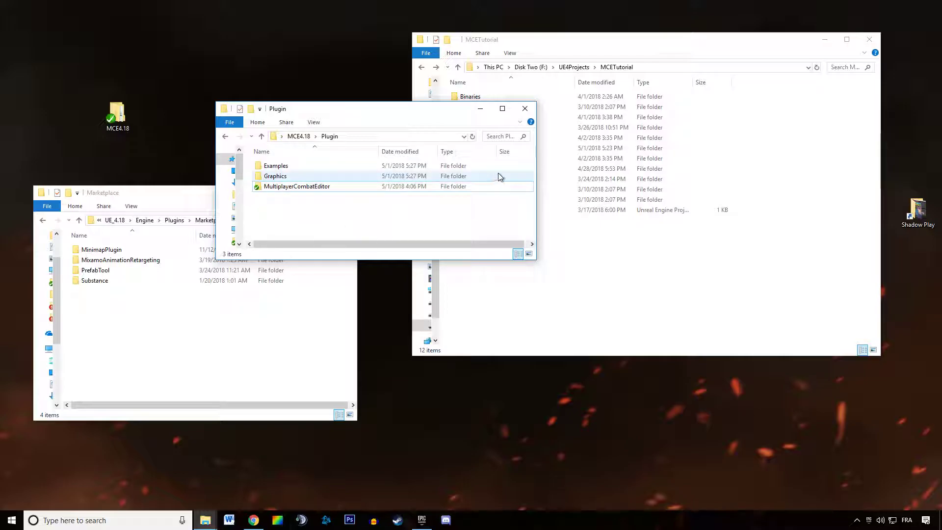
left_click(297, 167)
left_click(287, 177)
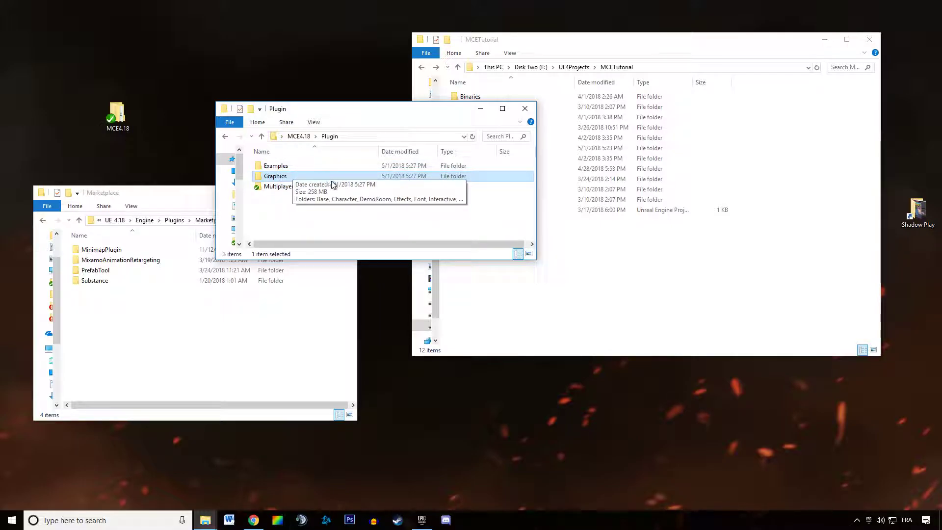
left_click(425, 214)
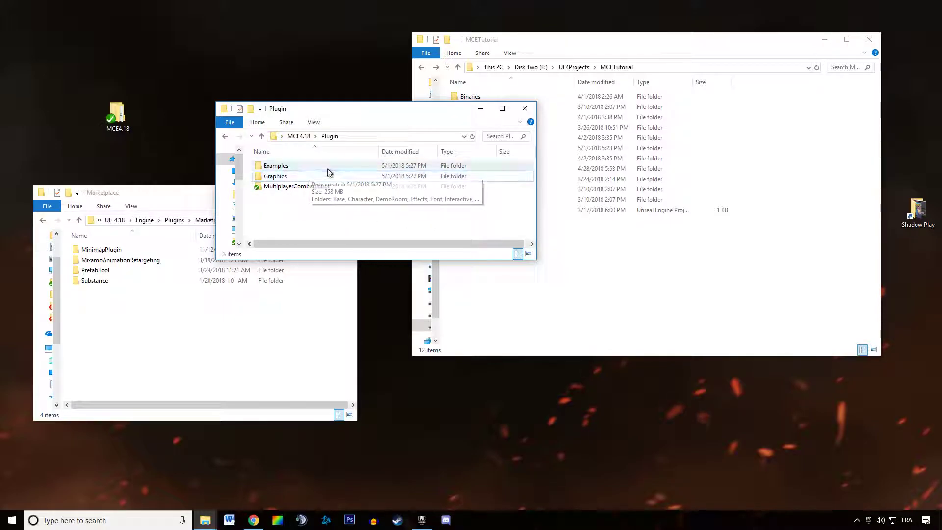
left_click_drag(389, 110, 220, 37)
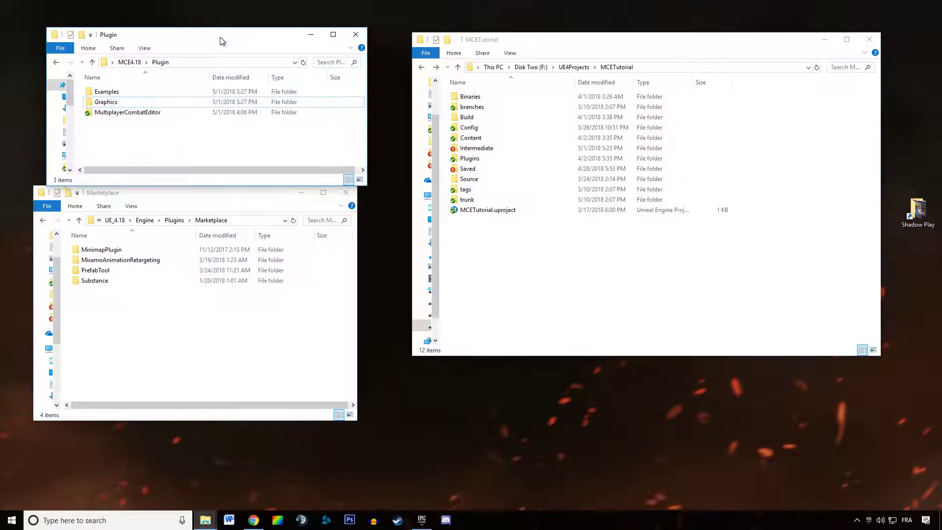
Select the MultiplayerCombatEditor folder, then switch to the Epic Games Launcher and place its window beside the Plugin and Marketplace windows.
left_click(131, 114)
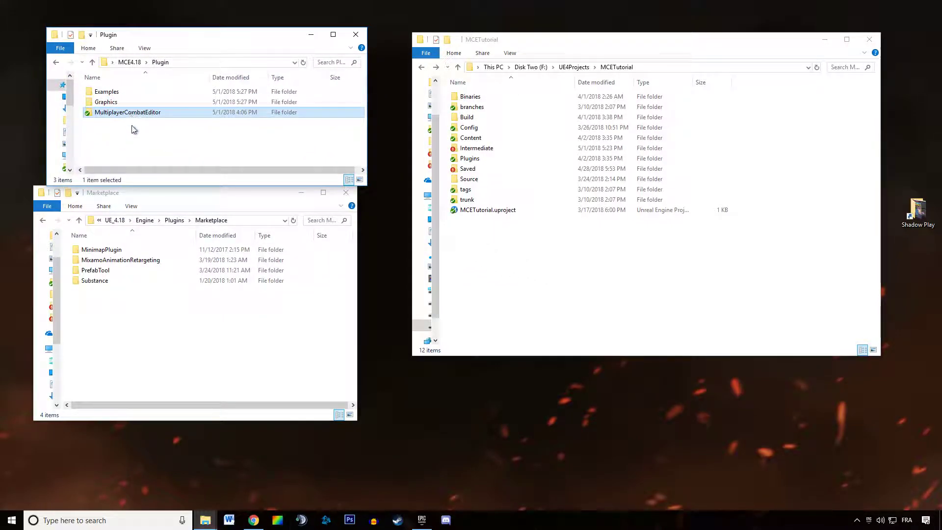
left_click(422, 520)
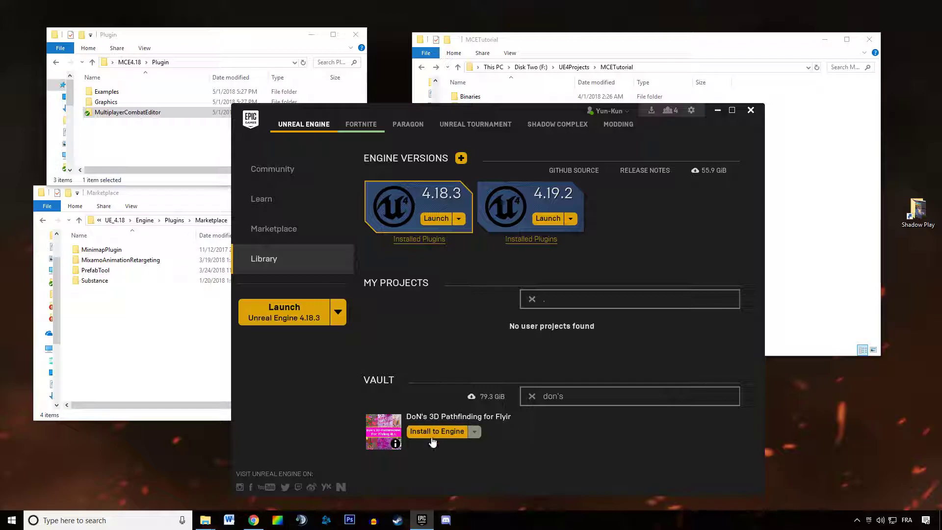
left_click_drag(455, 110, 586, 55)
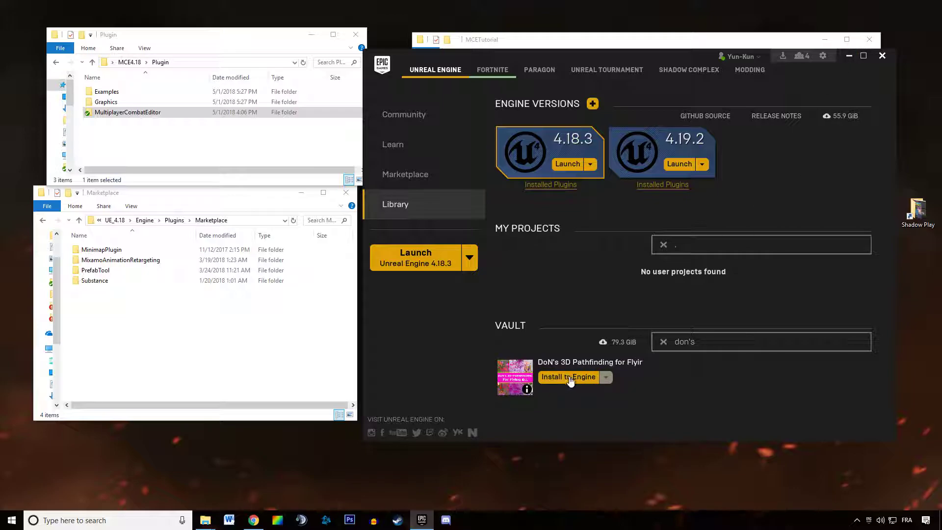
Move the UE_4.18 Marketplace plugins window down, clear of the Plugin folder window.
mouse_move(182, 339)
left_mouse_down()
mouse_move(107, 294)
mouse_move(292, 312)
left_mouse_up()
right_click(132, 111)
left_click(171, 342)
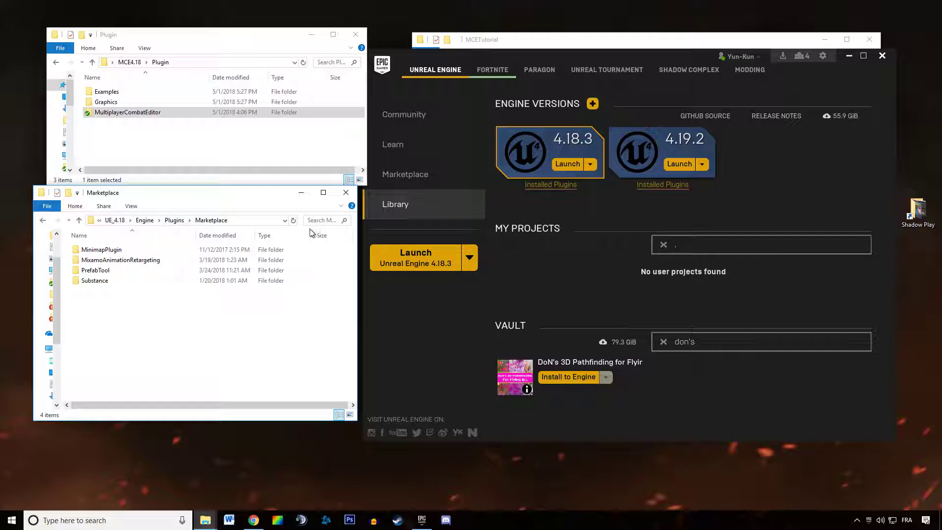
left_click_drag(257, 345, 254, 317)
left_click_drag(260, 313, 276, 326)
left_click_drag(167, 194, 172, 227)
mouse_move(101, 320)
left_mouse_down()
mouse_move(280, 362)
mouse_move(206, 344)
left_mouse_up()
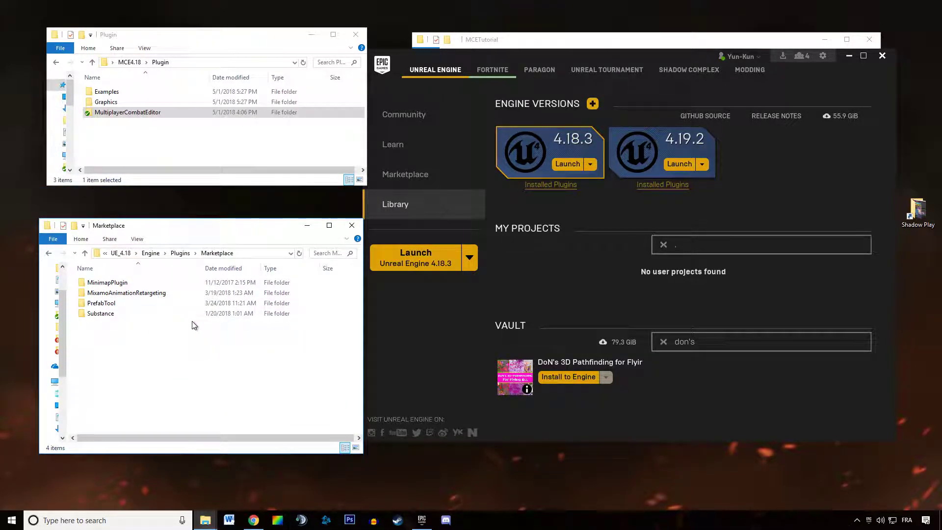
Select the MultiplayerCombatEditor folder in Plugin and minimise the Epic Games Launcher.
left_click(141, 113)
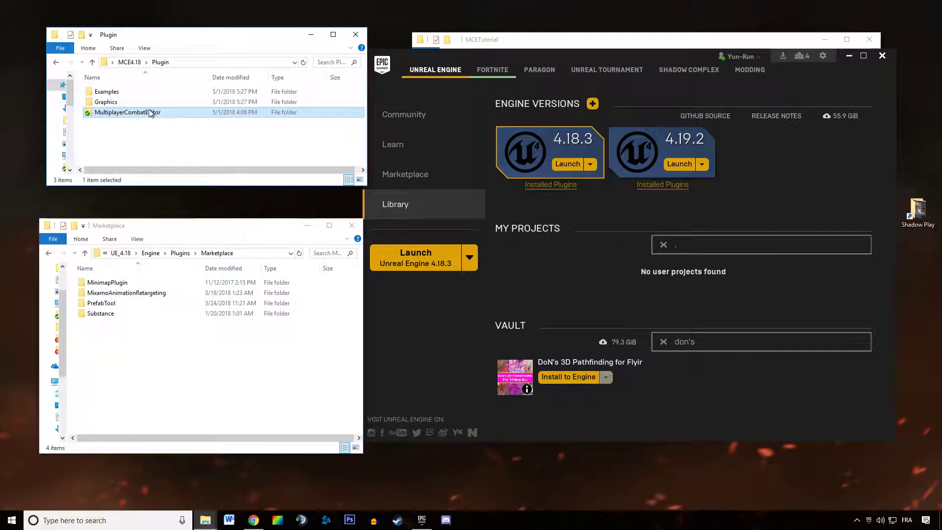
left_click(246, 137)
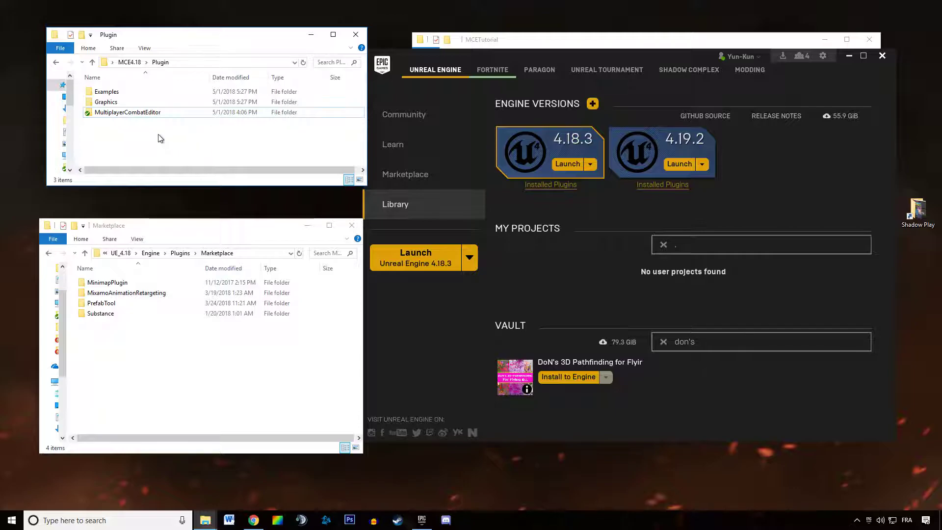
left_click(131, 113)
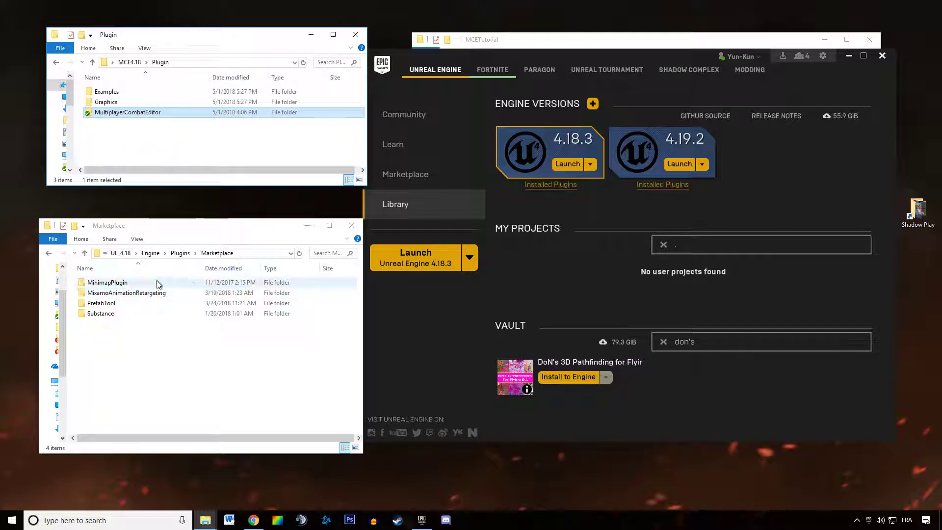
left_click(849, 58)
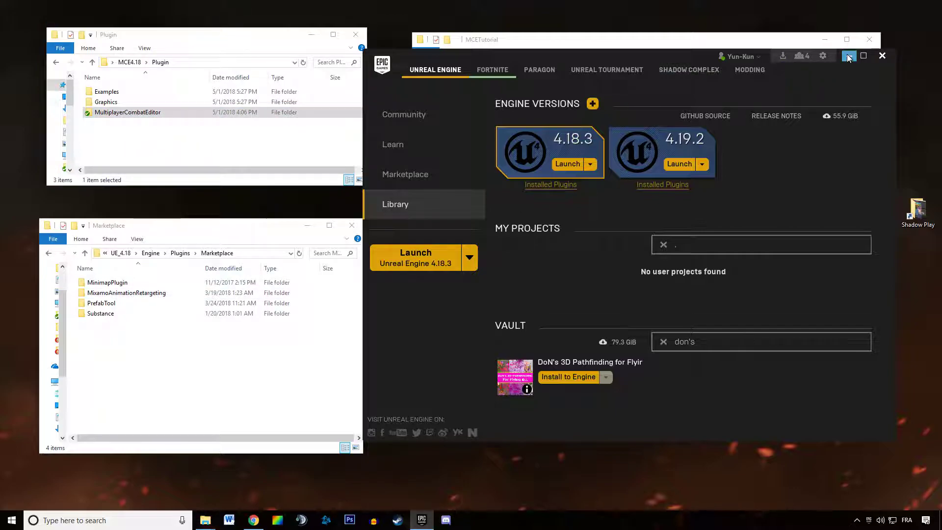
left_click(849, 58)
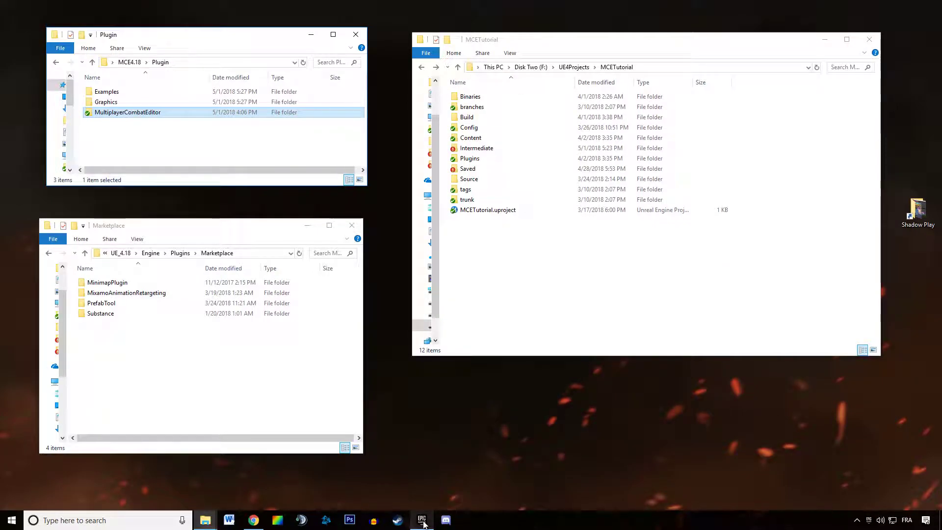
Select everything in the MCETutorial project folder, clear the selection and close the folder window.
left_click(526, 263)
left_click_drag(600, 51, 607, 76)
left_click_drag(690, 309, 478, 104)
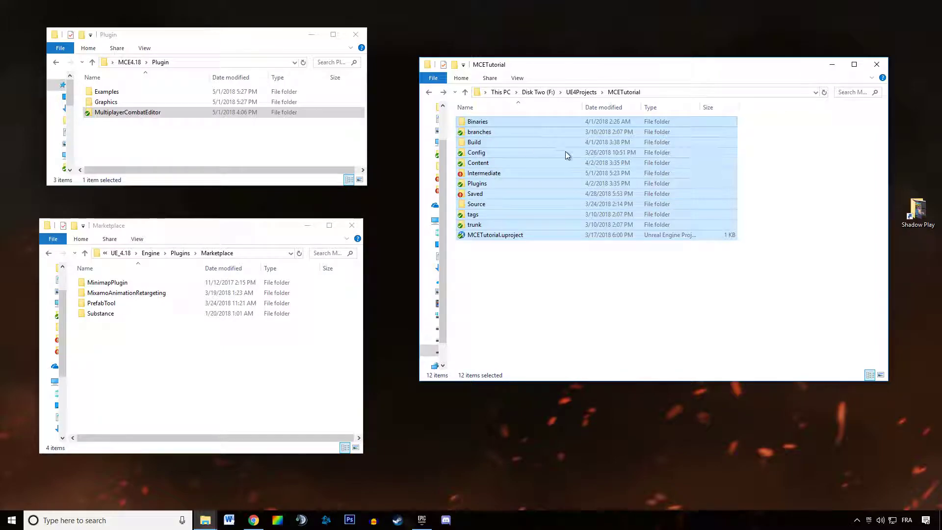
left_click(723, 289)
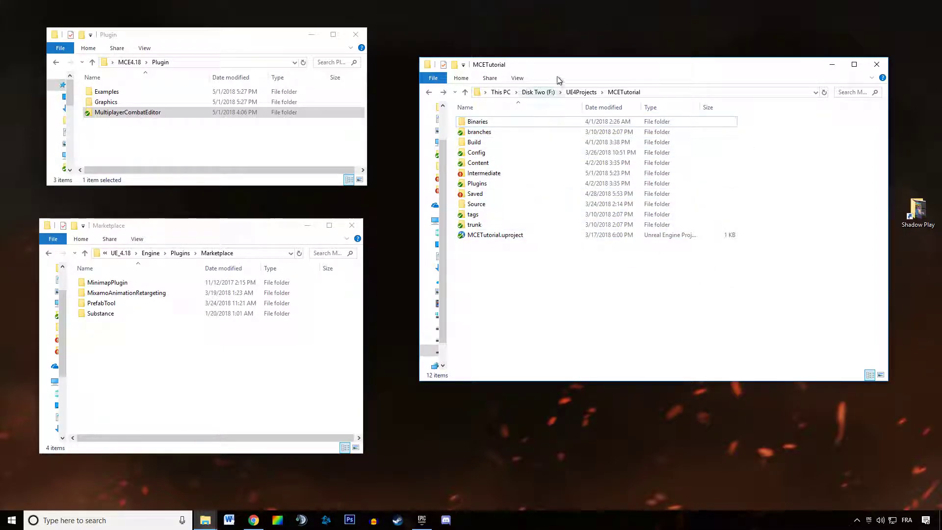
left_click_drag(640, 301, 458, 110)
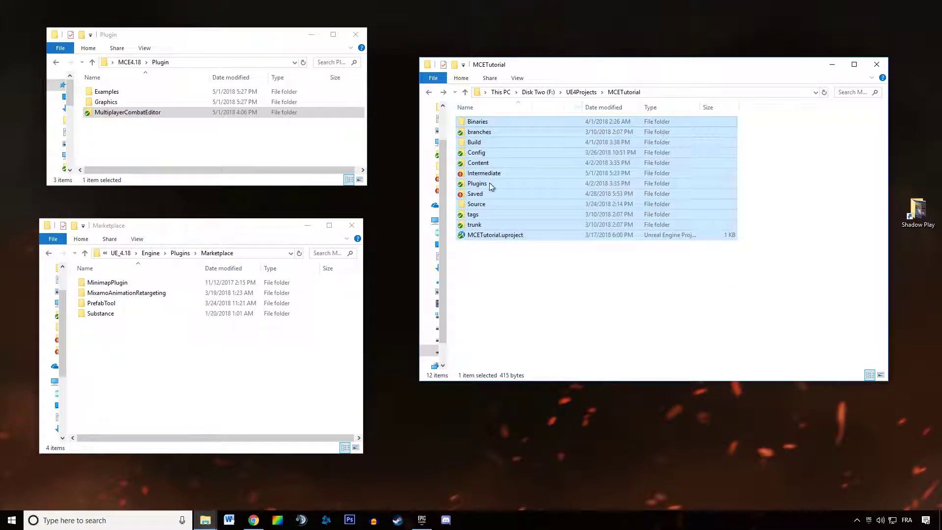
left_click(585, 337)
mouse_move(658, 57)
left_mouse_down()
mouse_move(613, 82)
mouse_move(643, 64)
left_mouse_up()
left_click(877, 67)
Create a new folder named Backup on the desktop.
right_click(503, 133)
mouse_move(558, 253)
left_click(641, 246)
type("Ba")
key("Return")
Reopen the MCETutorial project folder and copy all of its contents into the desktop's Backup folder.
left_click_drag(222, 39, 488, 75)
double_click(281, 129)
left_click_drag(664, 225, 815, 382)
left_click_drag(633, 294, 372, 174)
left_click_drag(524, 74, 706, 214)
double_click(494, 158)
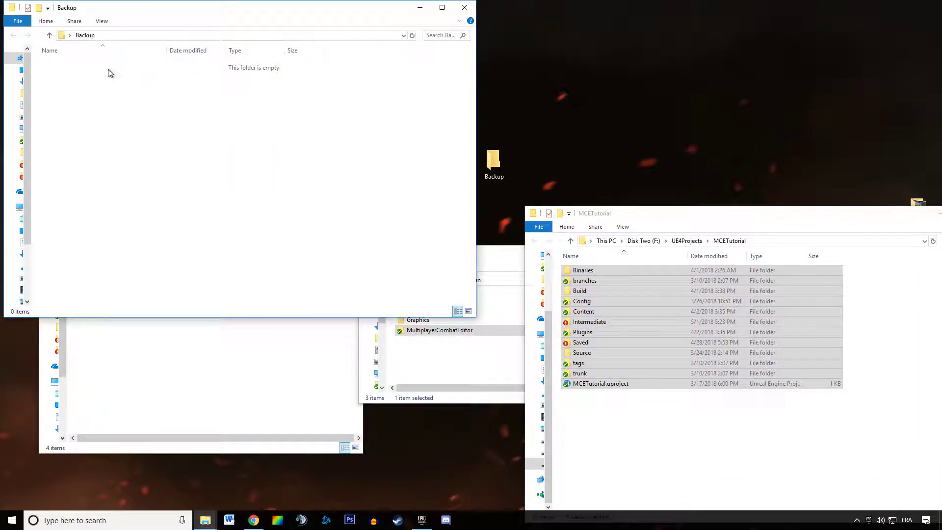
key("ctrl+v")
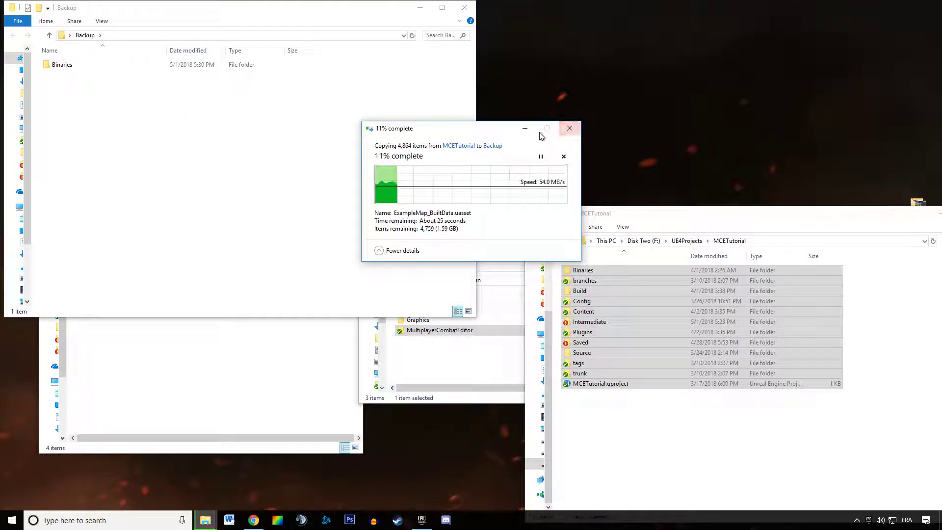
Minimise the copy progress and Backup windows, and arrange the Plugin and MCETutorial folder windows side by side.
left_click(525, 129)
left_click(420, 8)
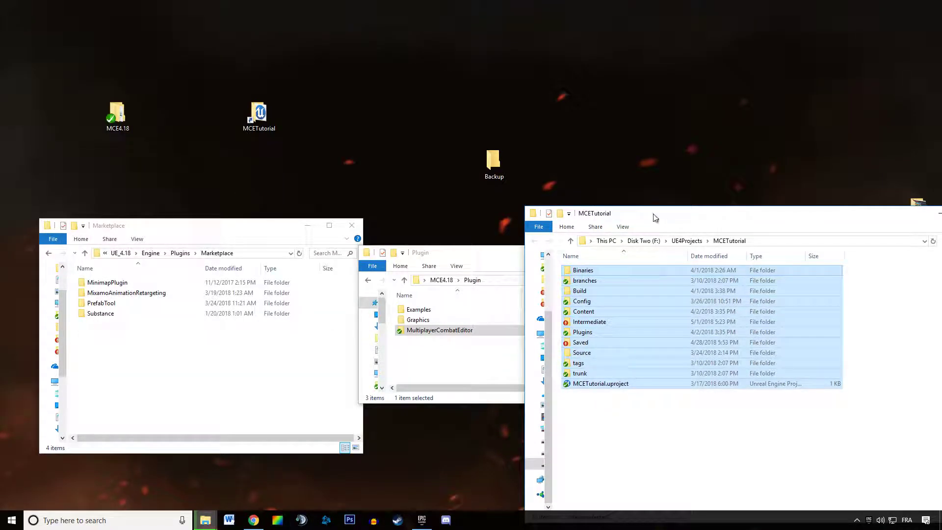
left_click_drag(505, 252, 257, 52)
left_click(670, 219)
left_click(678, 465)
left_click_drag(697, 217, 612, 59)
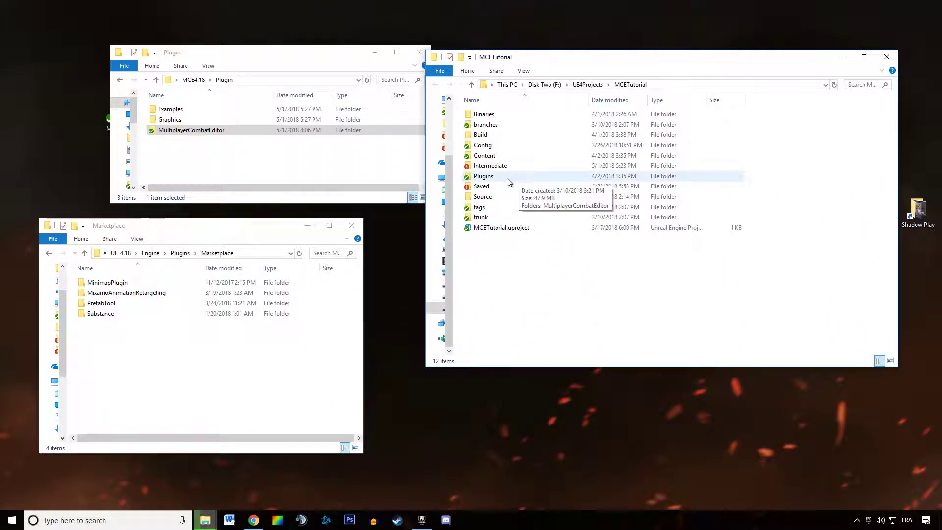
Look inside the project's Content folder and return to the MCETutorial folder.
double_click(503, 154)
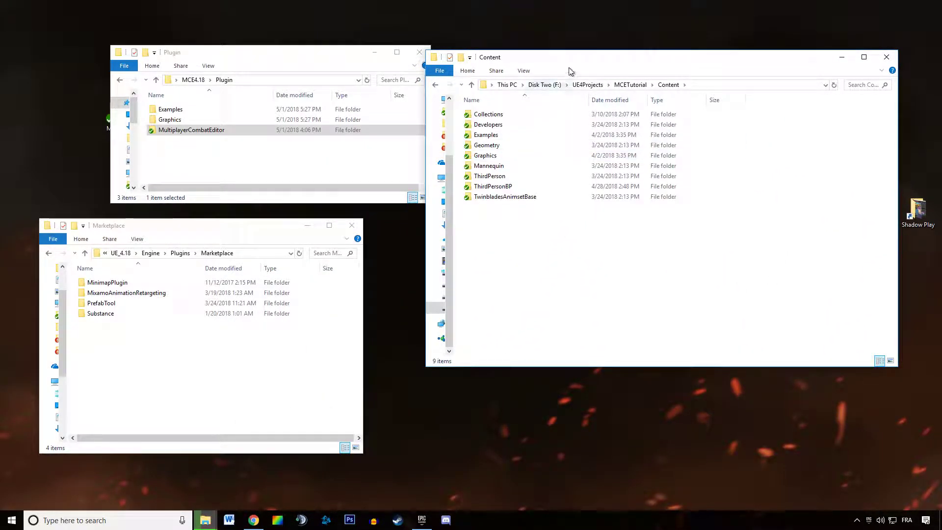
left_click(631, 85)
left_click_drag(597, 58, 620, 81)
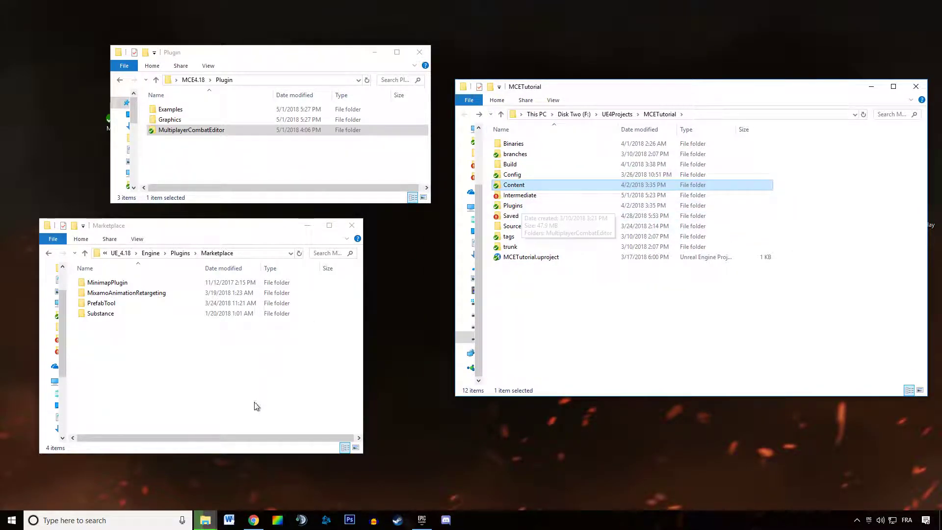
left_click(555, 337)
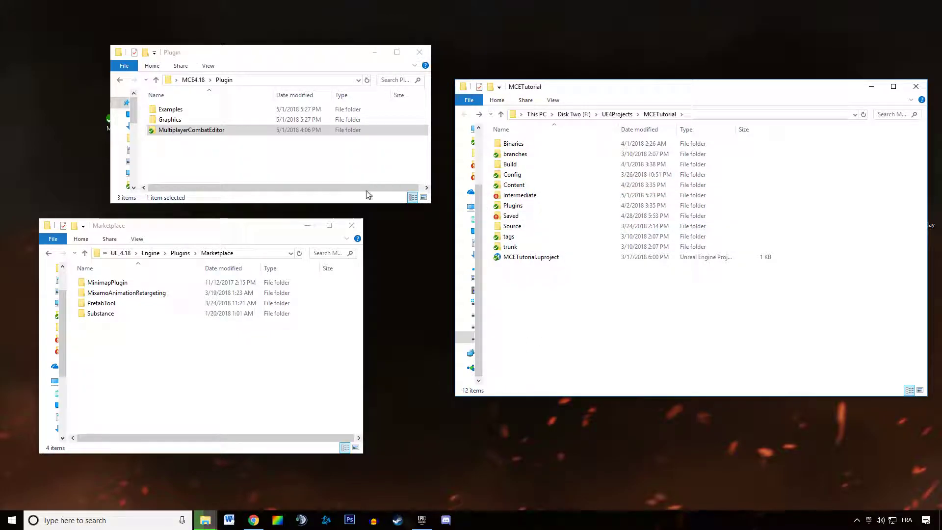
Copy the Settings folder from the project's Plugins > MultiplayerCombatEditor > Content folder.
double_click(533, 207)
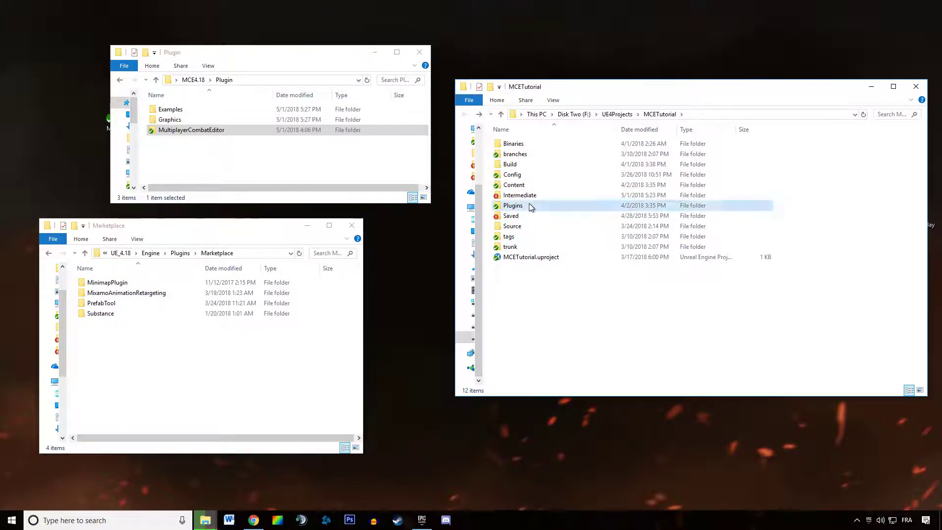
double_click(512, 146)
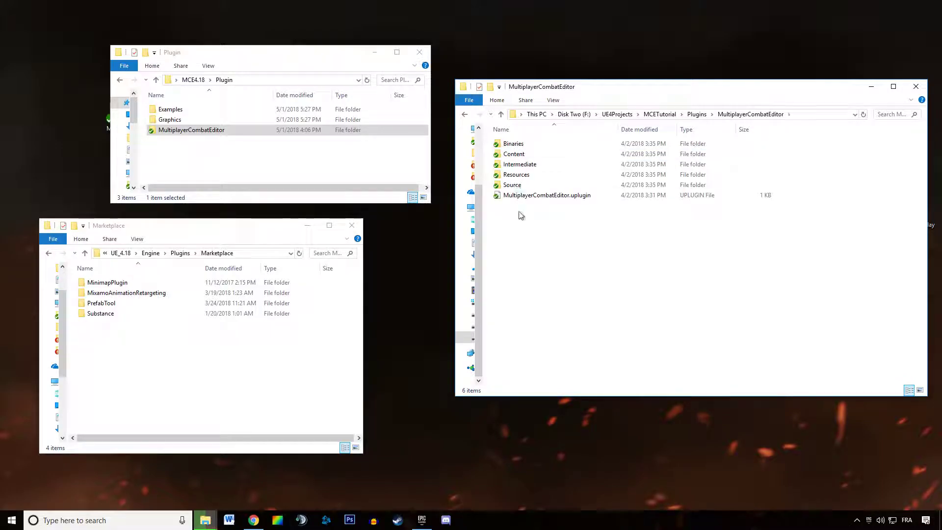
double_click(515, 154)
left_click(521, 169)
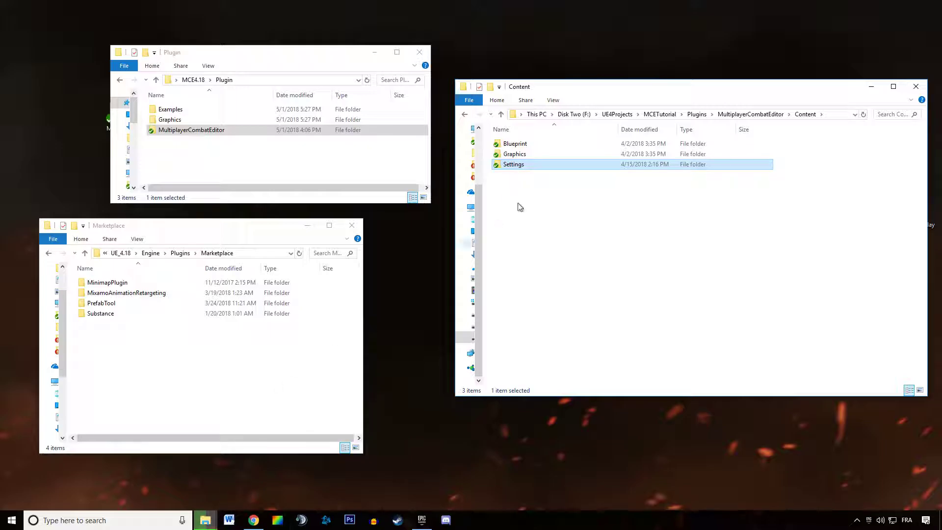
right_click(512, 165)
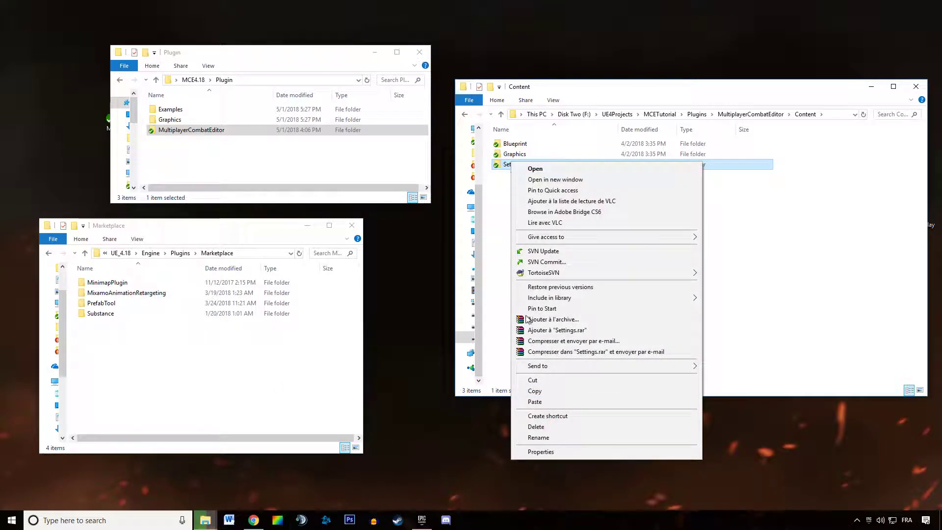
left_click(534, 391)
left_click(405, 275)
Restore the copy progress window and move it and the plugin's Content window aside to uncover the desktop's Backup folder.
left_click(205, 520)
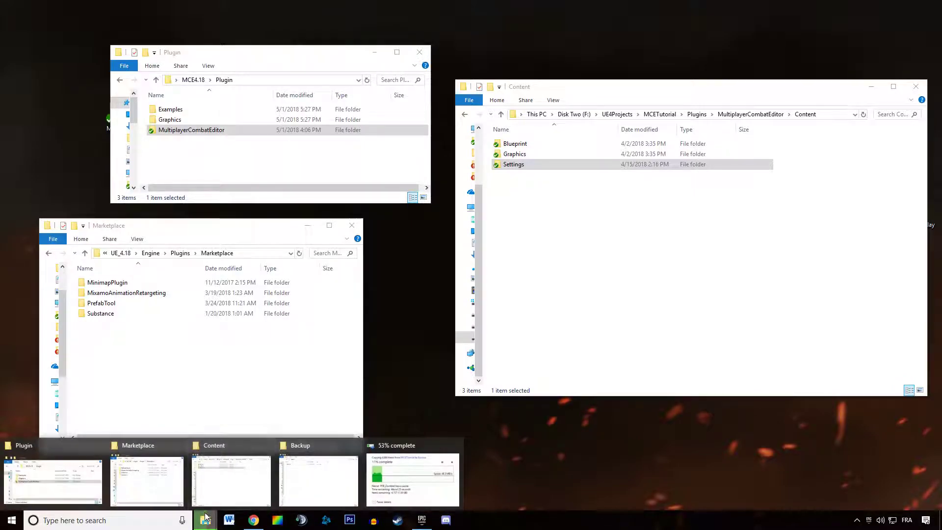
left_click(410, 480)
left_click_drag(479, 128, 655, 205)
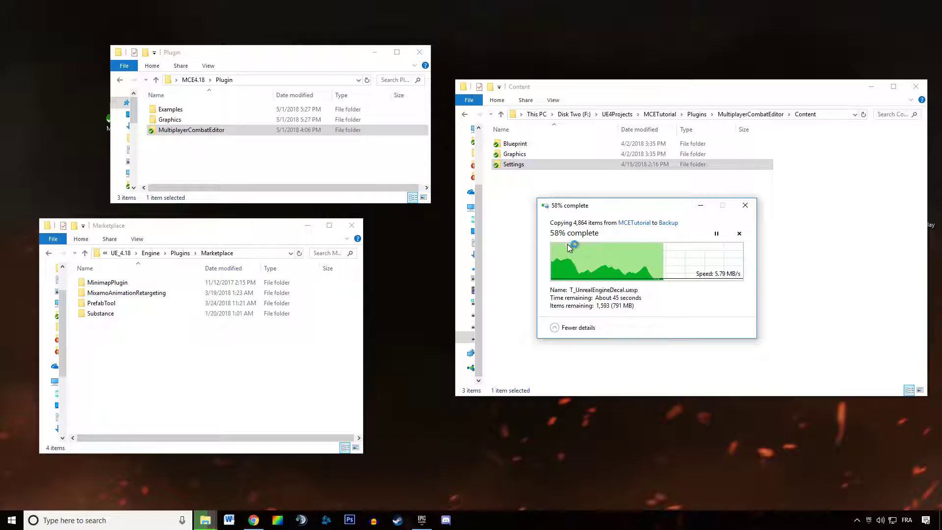
left_click(507, 198)
left_click(523, 165)
left_click_drag(583, 85, 598, 73)
left_click_drag(731, 221, 783, 104)
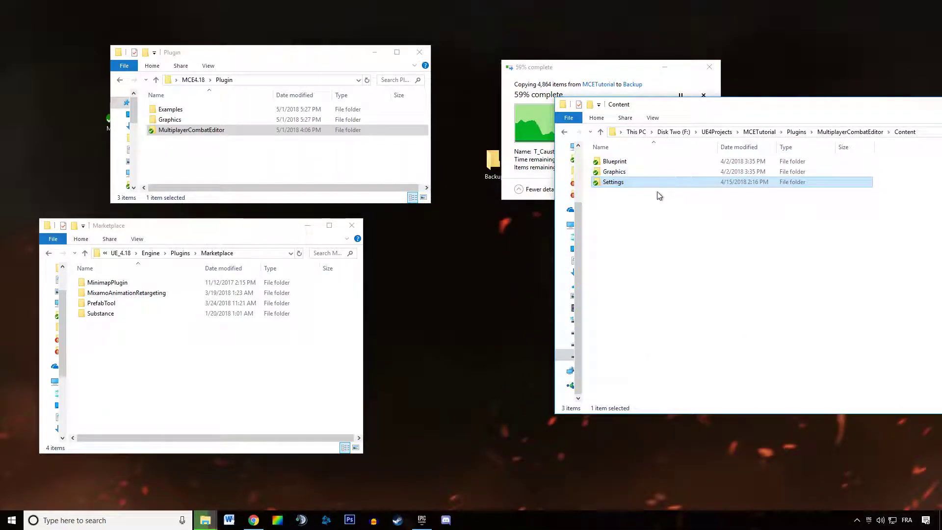
Copy the plugin's Settings folder and move the Content window partly below the copy progress window.
right_click(614, 183)
left_click(653, 416)
left_click(495, 270)
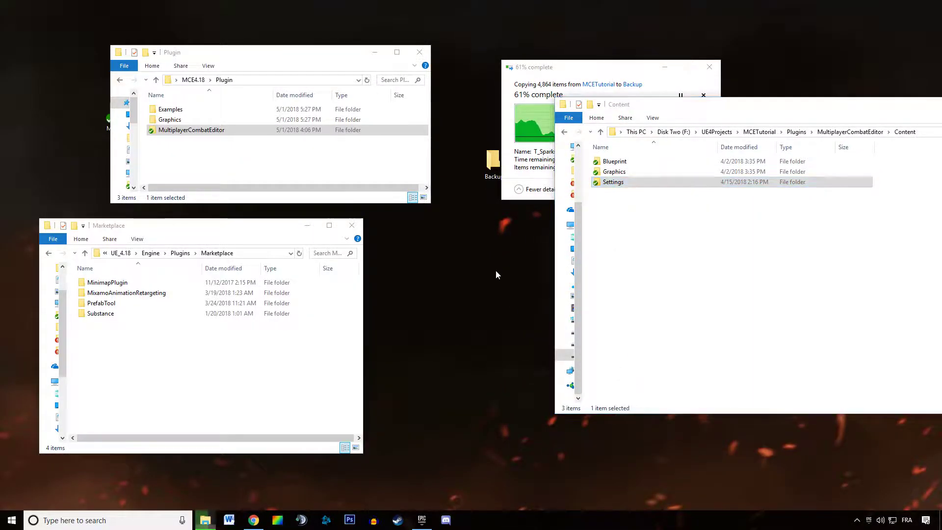
left_click_drag(647, 112, 608, 168)
left_click(608, 111)
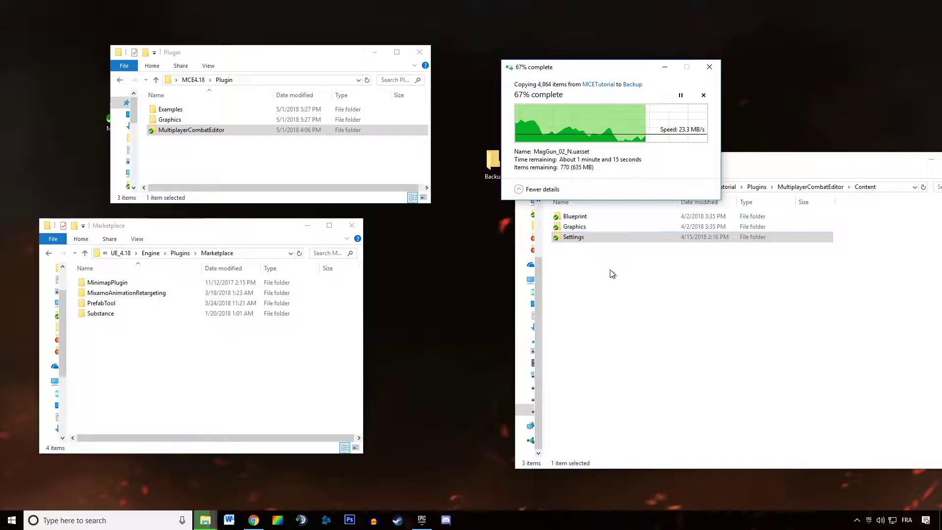
Go up to the project's Plugins folder and wait for the backup copy to finish.
left_click(578, 237)
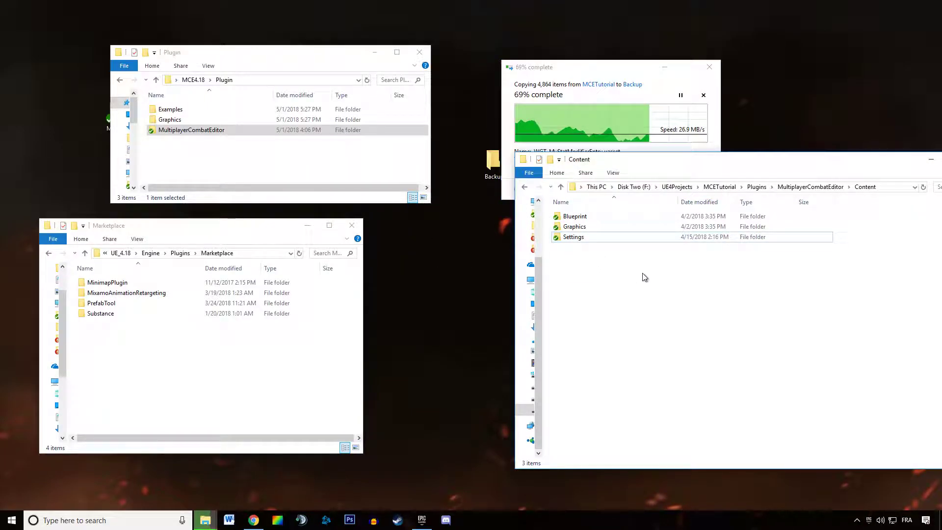
left_click(805, 187)
left_click(757, 187)
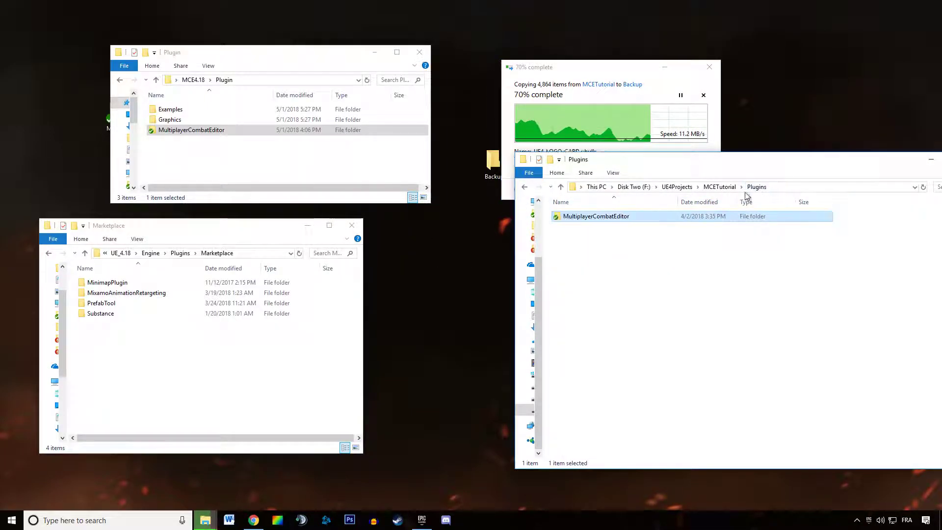
left_click(189, 342)
left_click(196, 160)
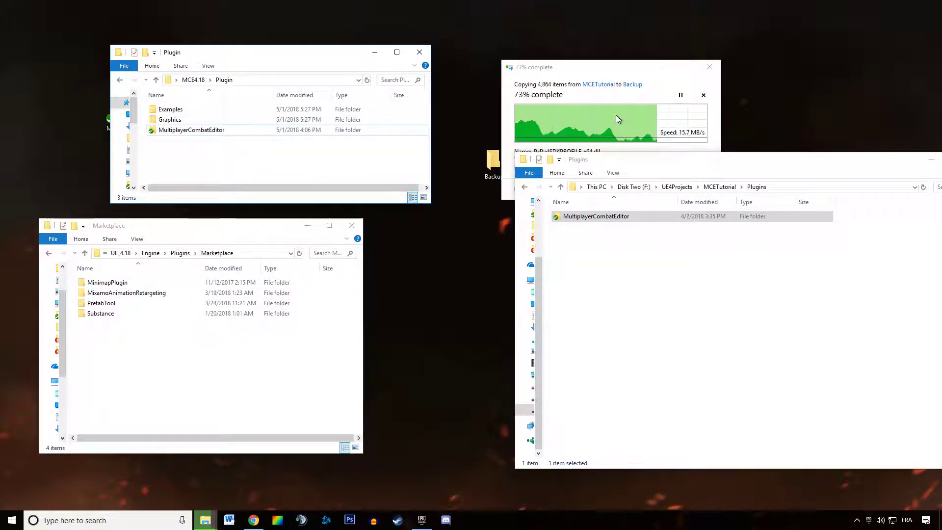
left_click(631, 309)
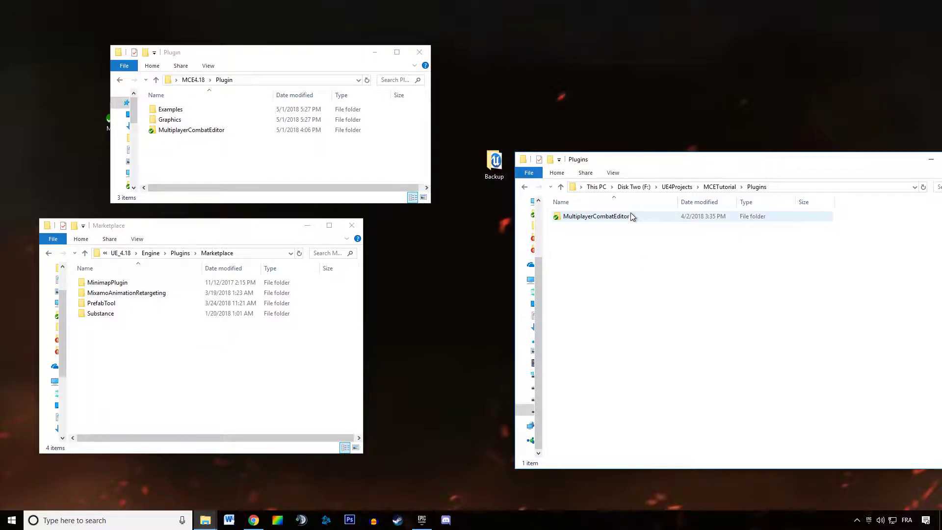
Open the project's MultiplayerCombatEditor > Content folder, look inside Settings and return to Content.
double_click(631, 216)
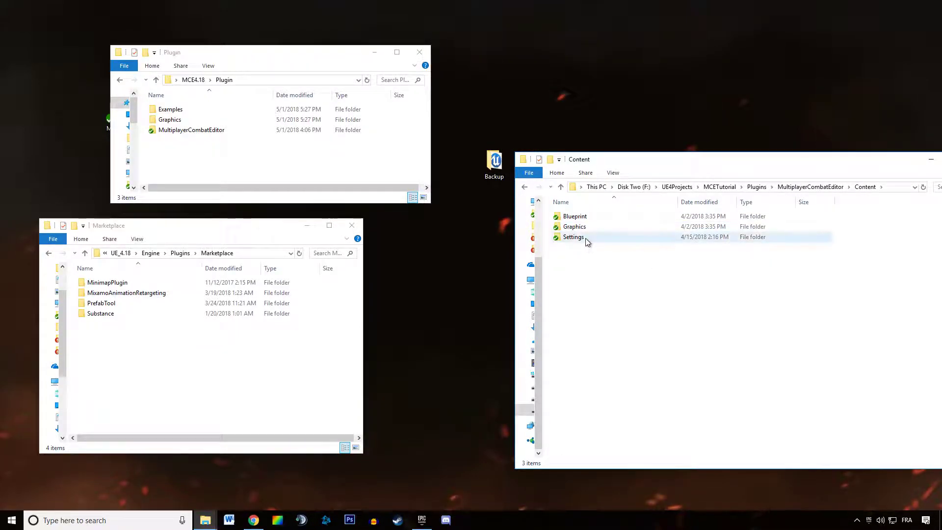
double_click(586, 239)
key("alt+Left")
right_click(581, 240)
key("Escape")
right_click(415, 252)
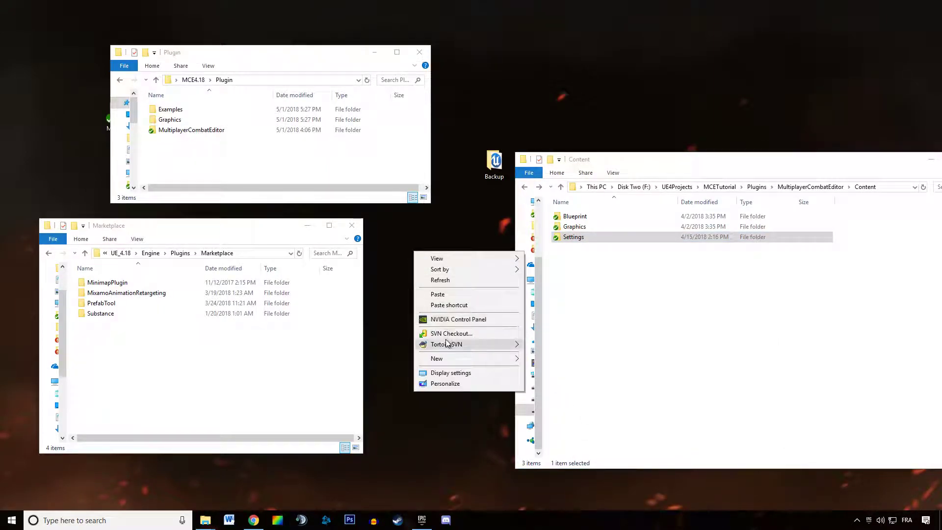
left_click(439, 295)
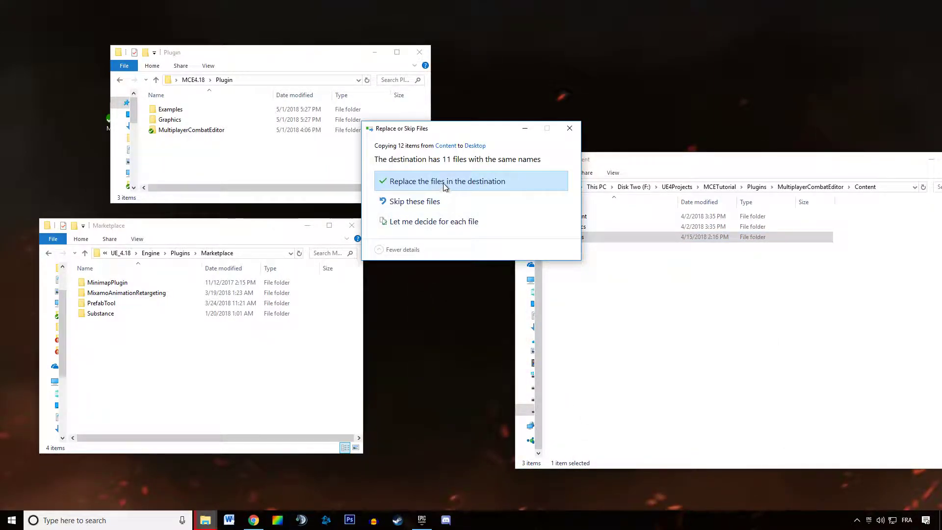
left_click_drag(466, 134, 405, 135)
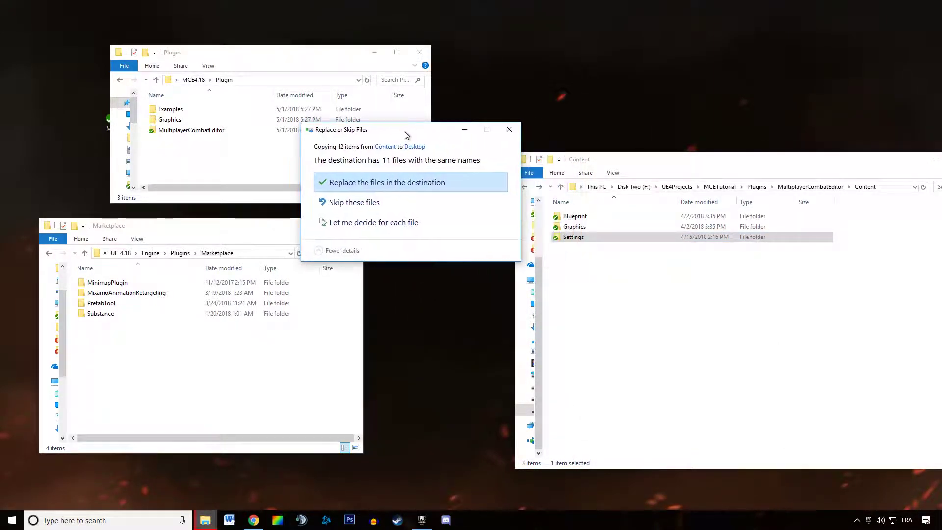
left_click(509, 129)
Copy the plugin's Settings folder and move the Plugin and Marketplace windows to free space on the desktop.
right_click(578, 237)
left_click(633, 442)
left_click_drag(293, 54, 382, 23)
left_click_drag(230, 228, 226, 169)
Paste the Settings folder onto the desktop, replacing the files in the destination.
right_click(379, 267)
left_click(426, 306)
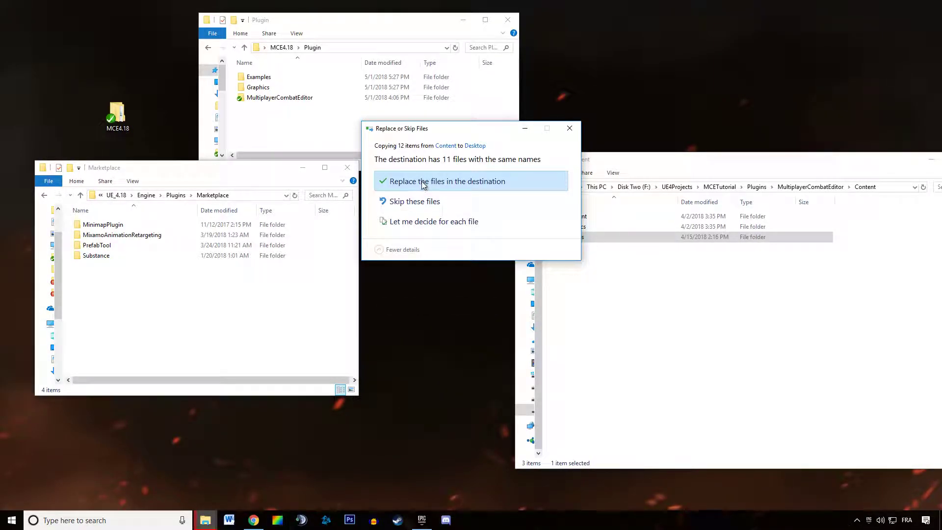
left_click(504, 181)
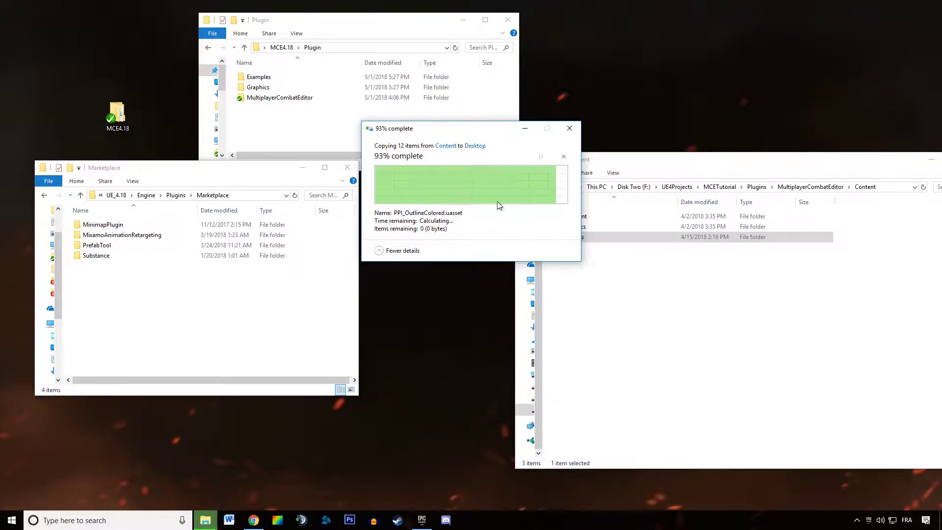
left_click_drag(416, 227, 416, 267)
left_click(483, 272)
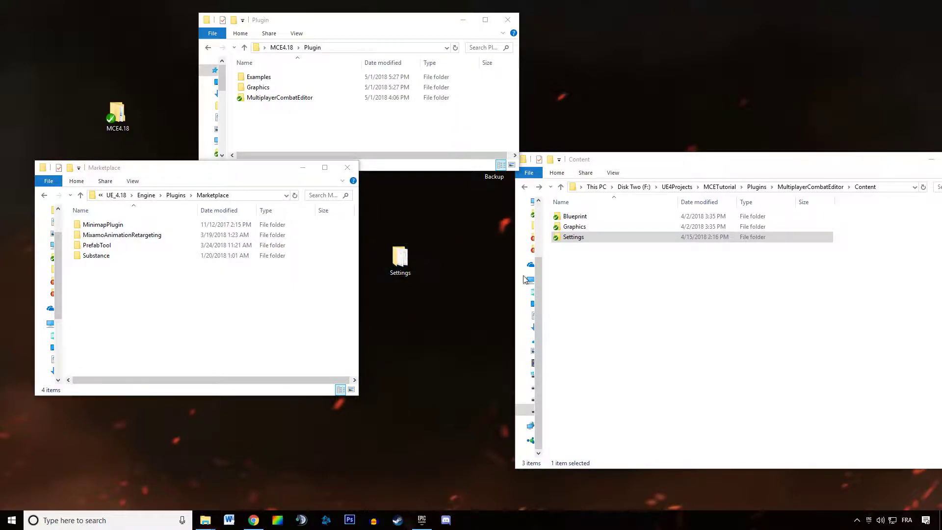
Delete the old MultiplayerCombatEditor folder from the MCETutorial project's Plugins folder.
left_click(638, 274)
left_click(770, 189)
left_click(754, 190)
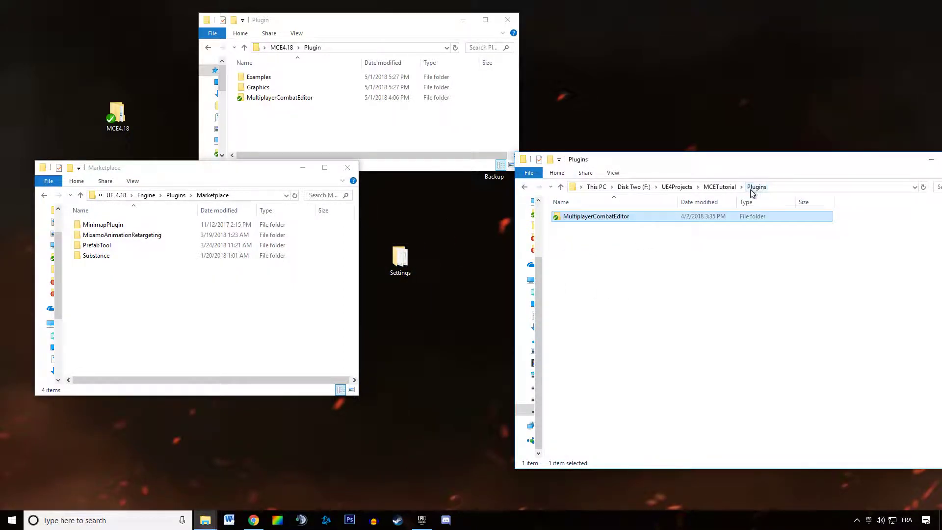
key("Delete")
key("Return")
Copy MultiplayerCombatEditor from MCE4.18 > Plugin into the project's Plugins folder and look inside its Content folder.
right_click(293, 100)
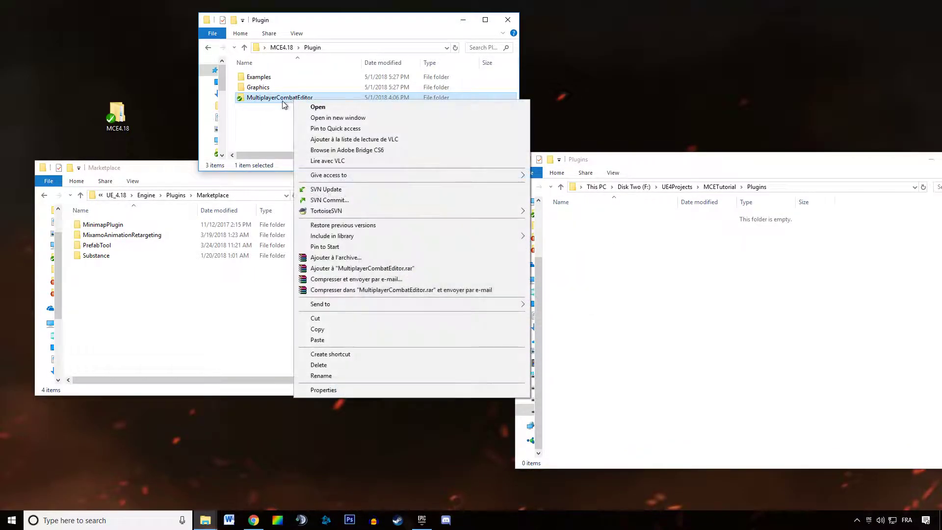
left_click(337, 329)
right_click(578, 247)
left_click(600, 313)
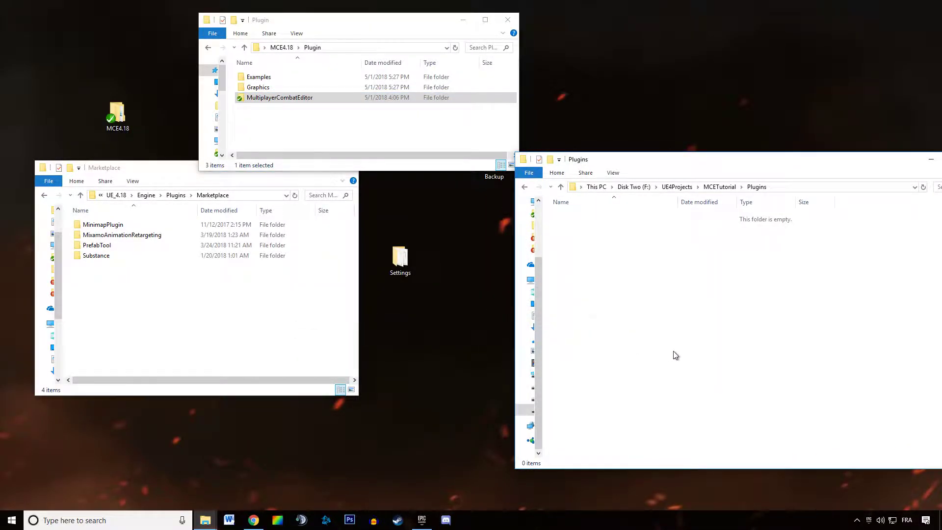
left_click(660, 312)
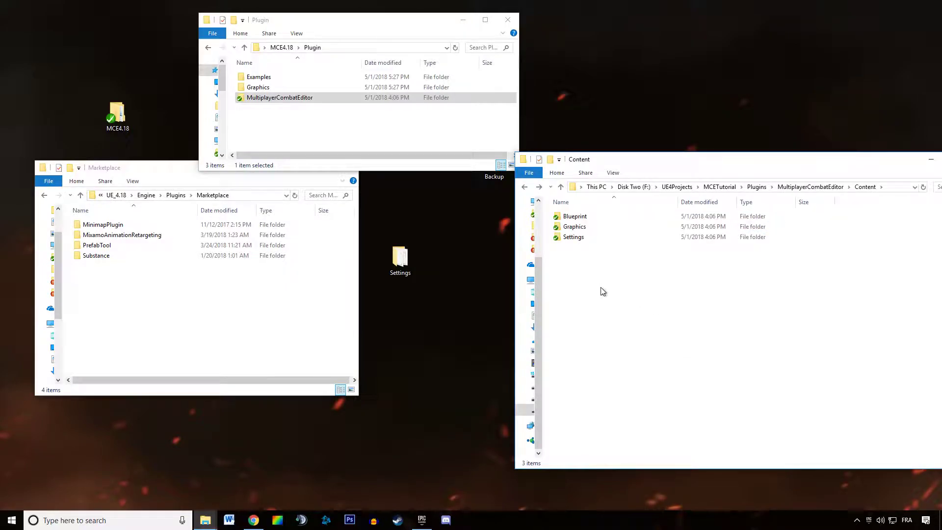
key("alt+Left")
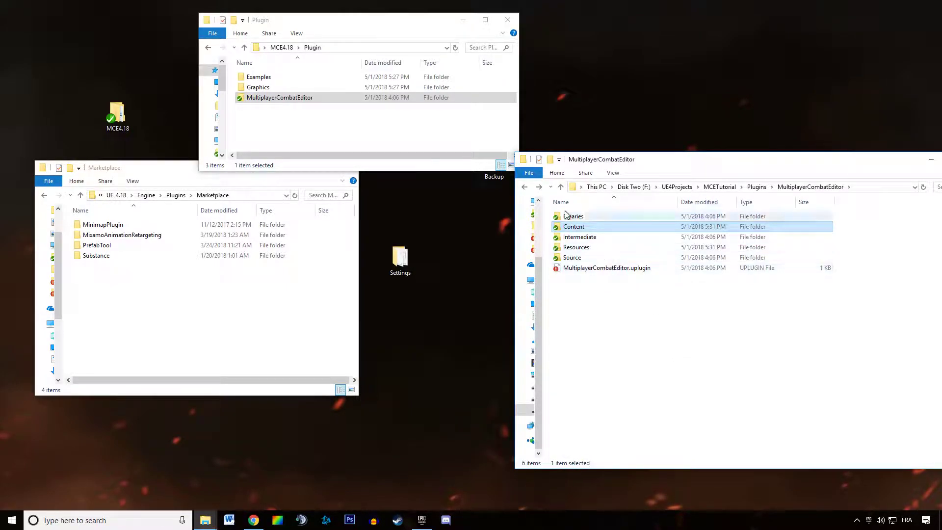
Delete the Examples and Graphics folders from the MCETutorial project's Content folder.
left_click(717, 187)
double_click(586, 246)
left_click(579, 237)
left_click(579, 258, "ctrl")
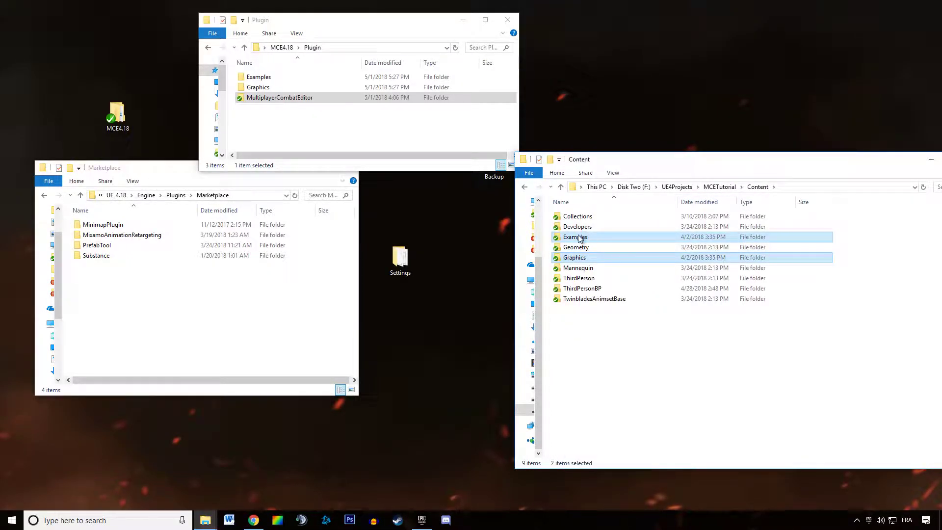
key("Delete")
left_click(506, 270)
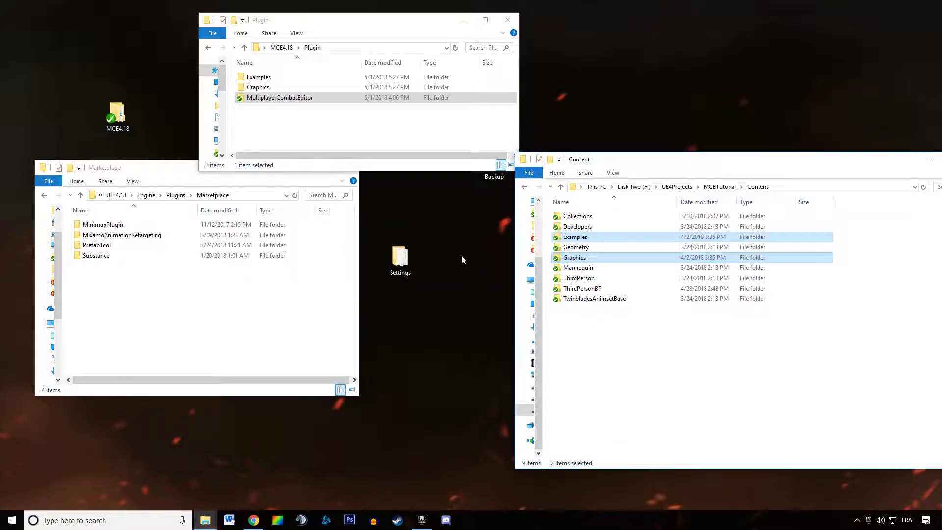
Copy the Examples and Graphics folders from MCE4.18 > Plugin into the project's Content folder.
left_click(273, 80)
left_click(268, 87, "ctrl")
right_click(267, 86)
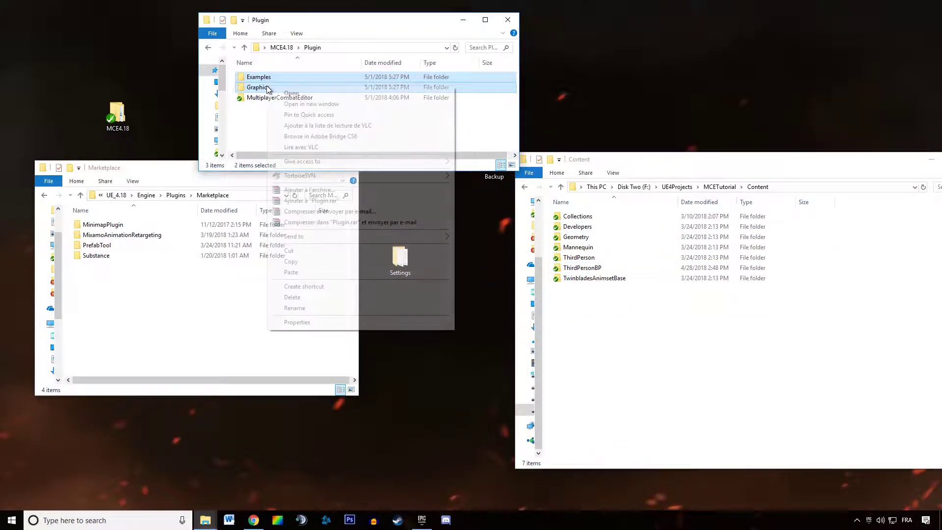
left_click(290, 261)
right_click(598, 315)
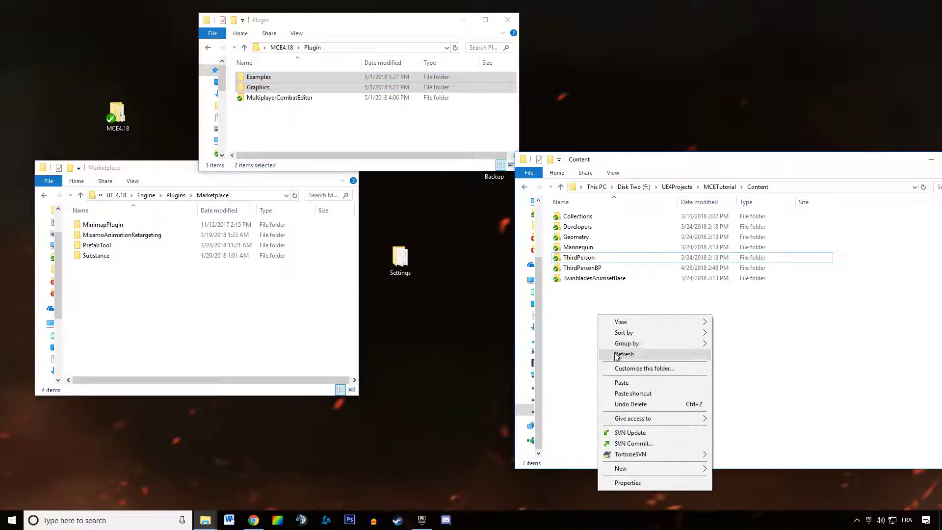
left_click(625, 384)
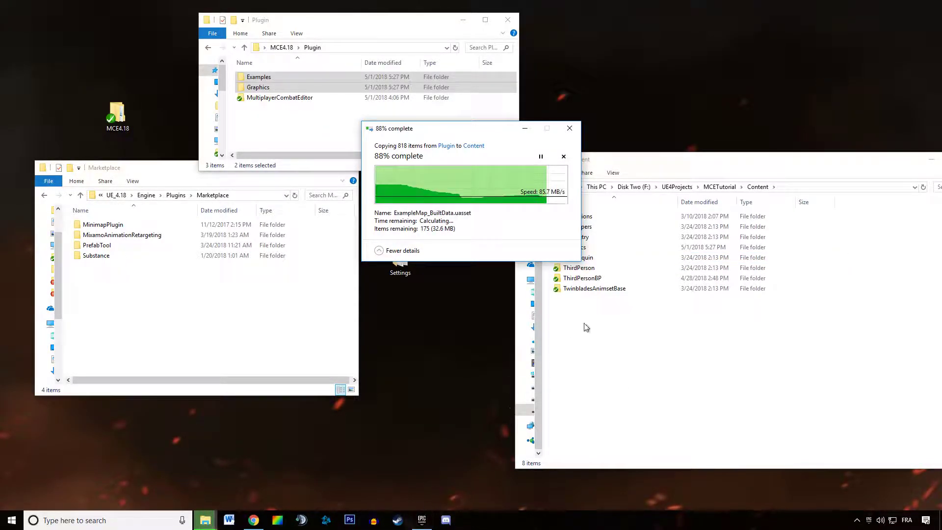
left_click(273, 116)
left_click(268, 80)
left_click(264, 87)
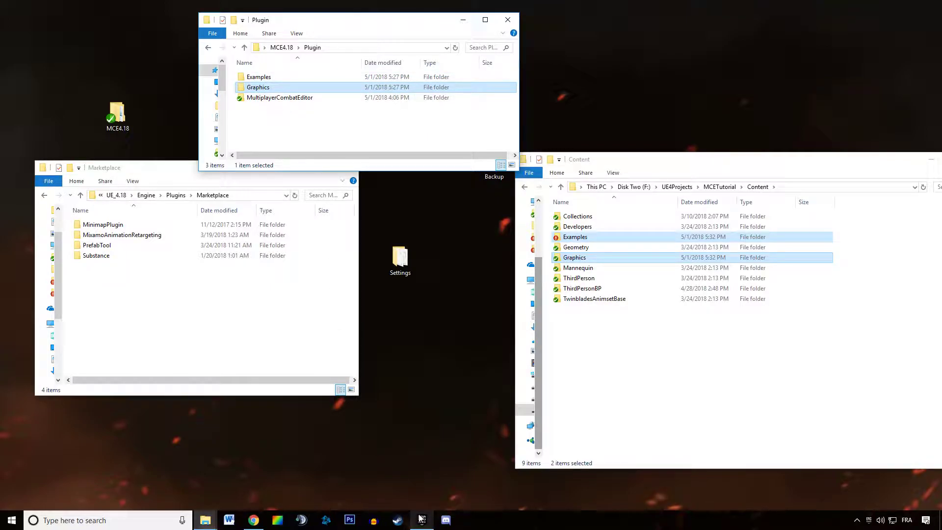
mouse_move(423, 521)
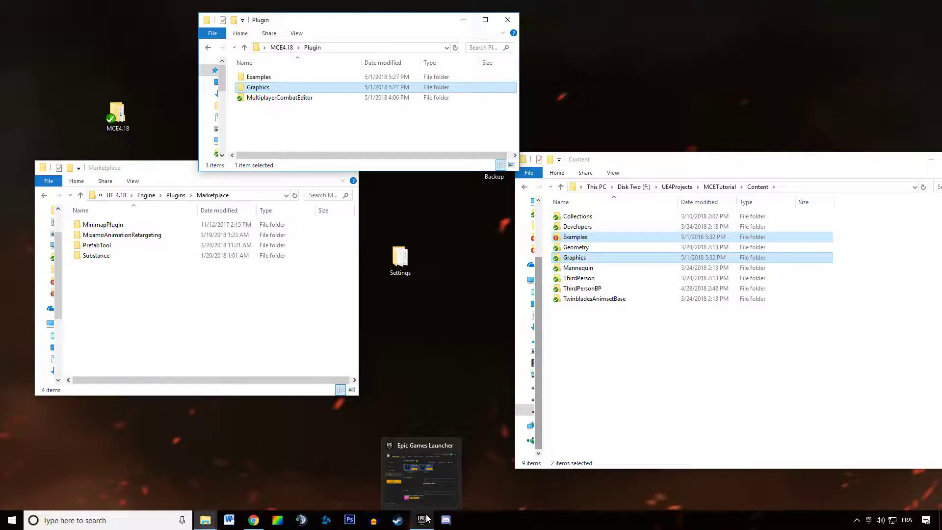
left_click(259, 78)
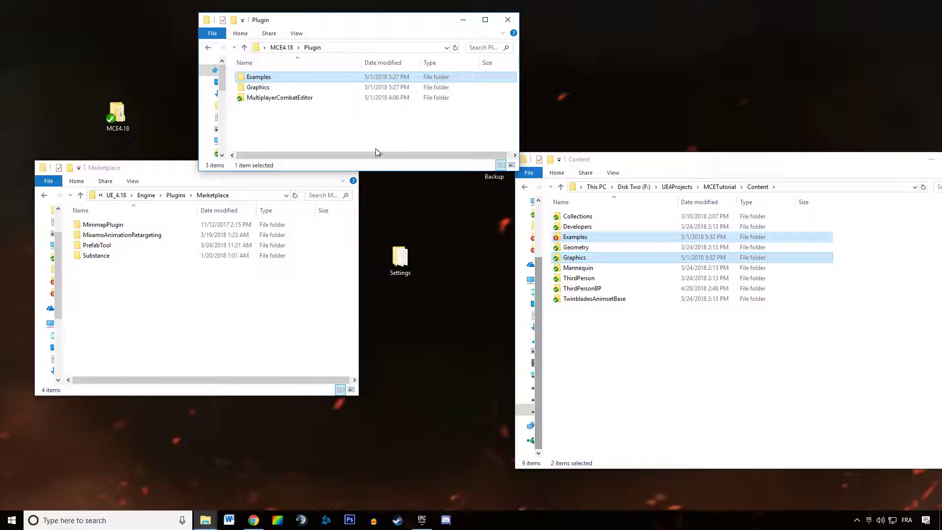
left_click(597, 331)
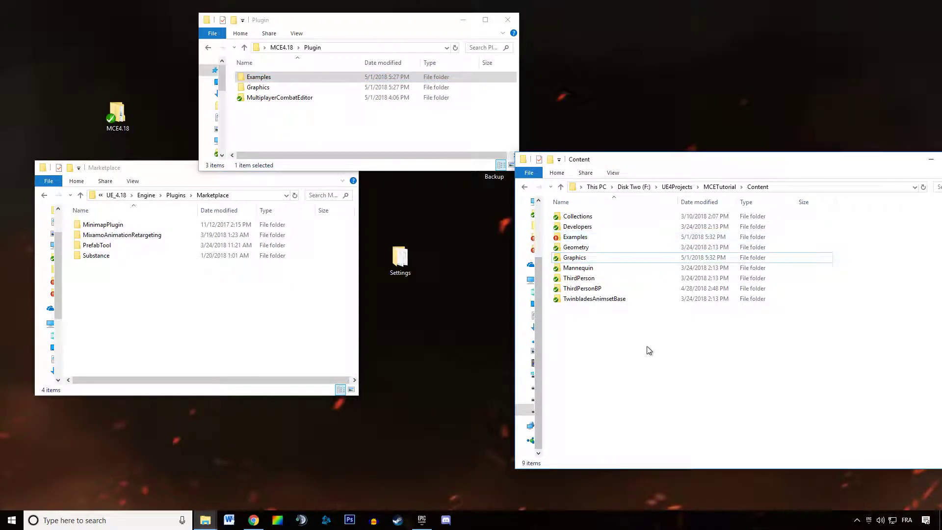
Return to the MCETutorial project folder and move its window closer to the middle of the desktop.
left_click(713, 187)
left_click(624, 375)
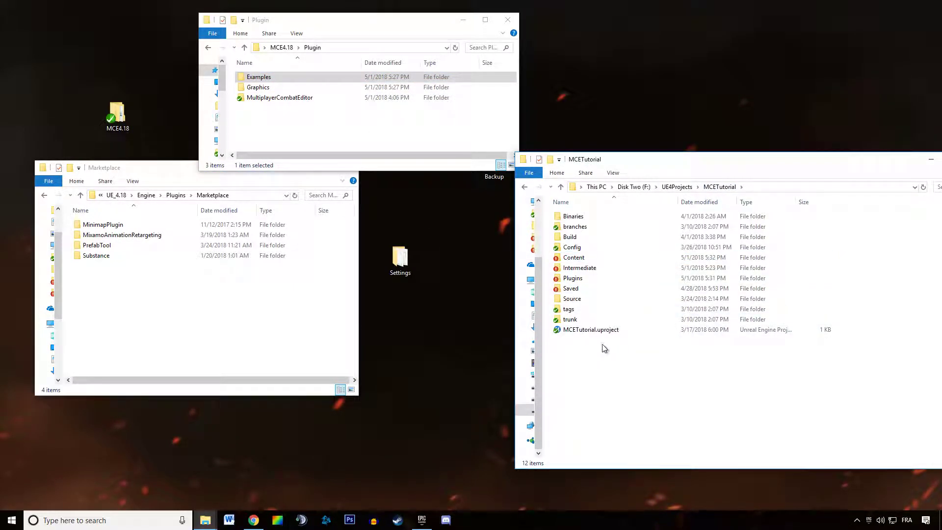
right_click(593, 330)
left_click(585, 346)
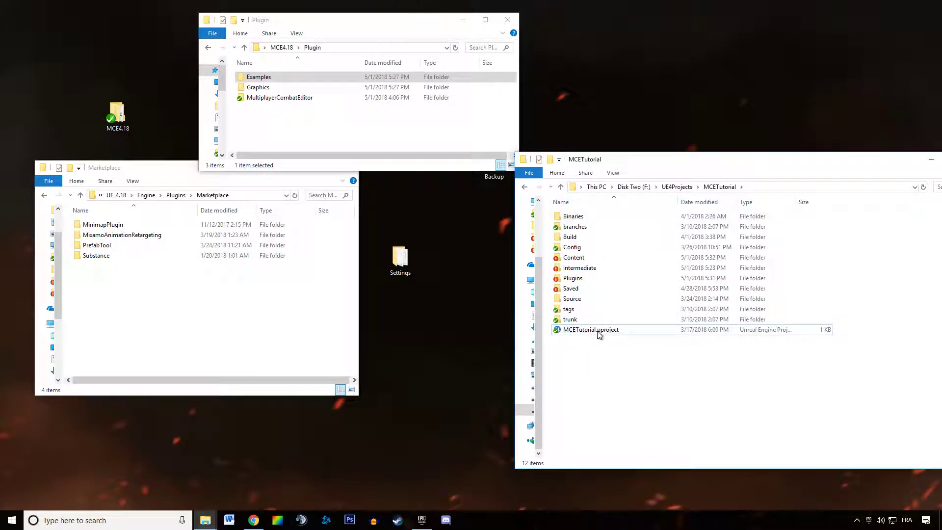
left_click(475, 144)
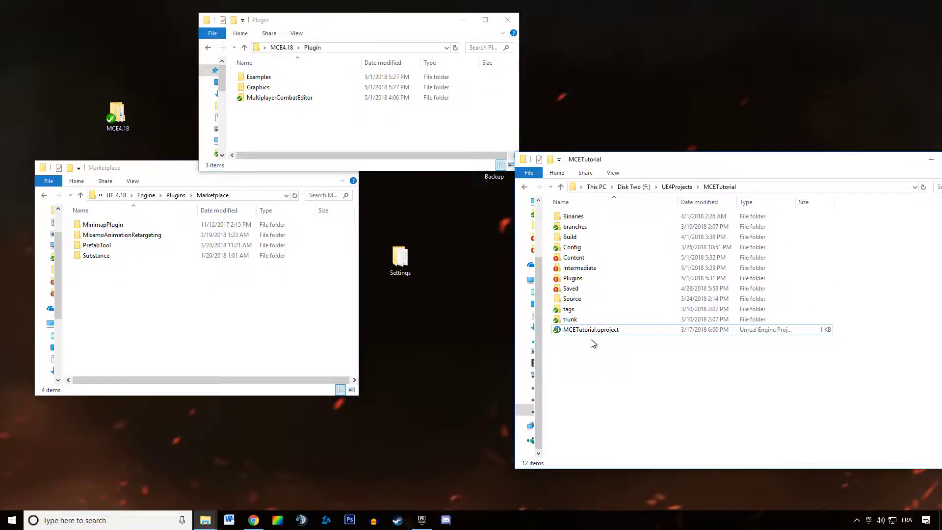
left_click_drag(686, 162, 572, 120)
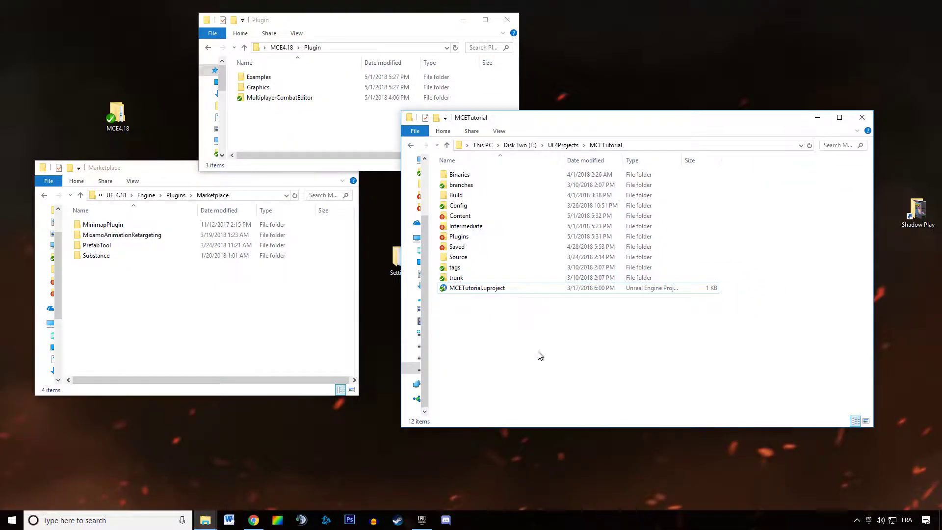
Look inside the project's Plugins > MultiplayerCombatEditor folder, including its Binaries folder, and return to the MCETutorial folder.
left_click(474, 175)
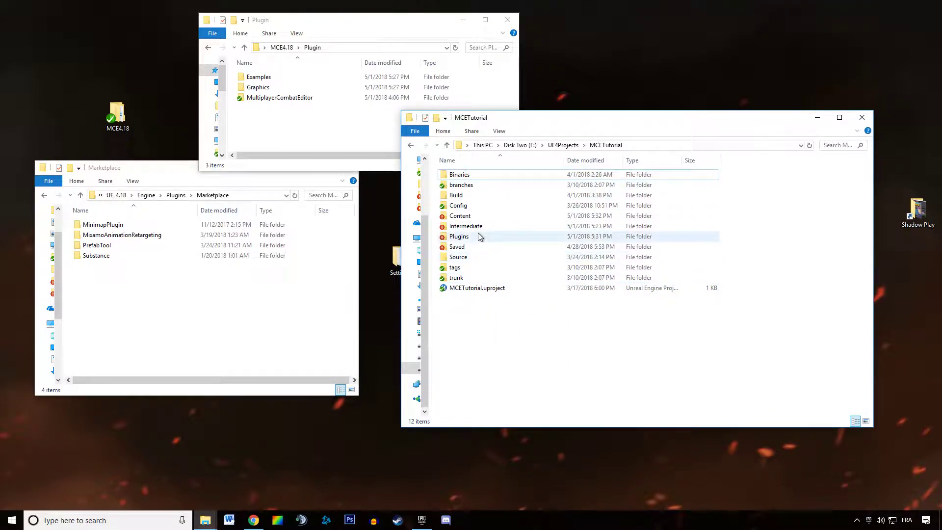
left_click(464, 238)
double_click(466, 239)
double_click(480, 178)
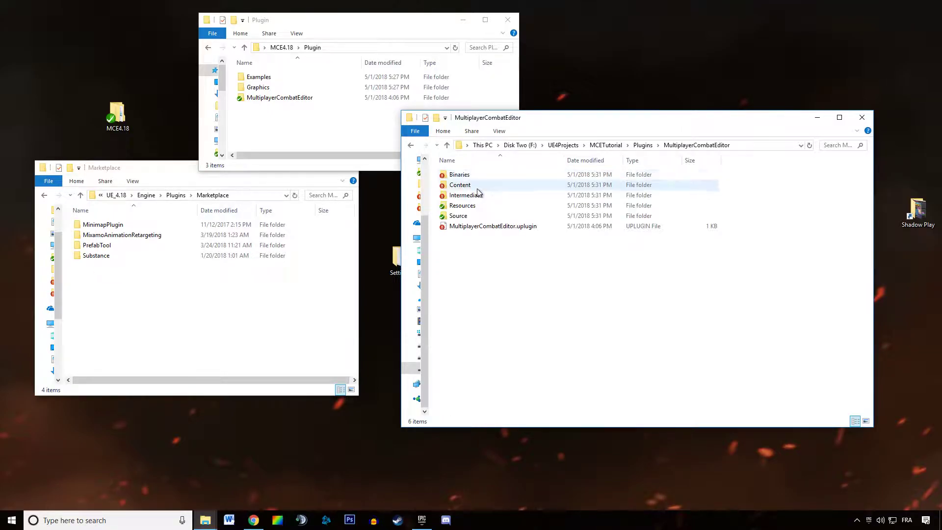
left_click(473, 177)
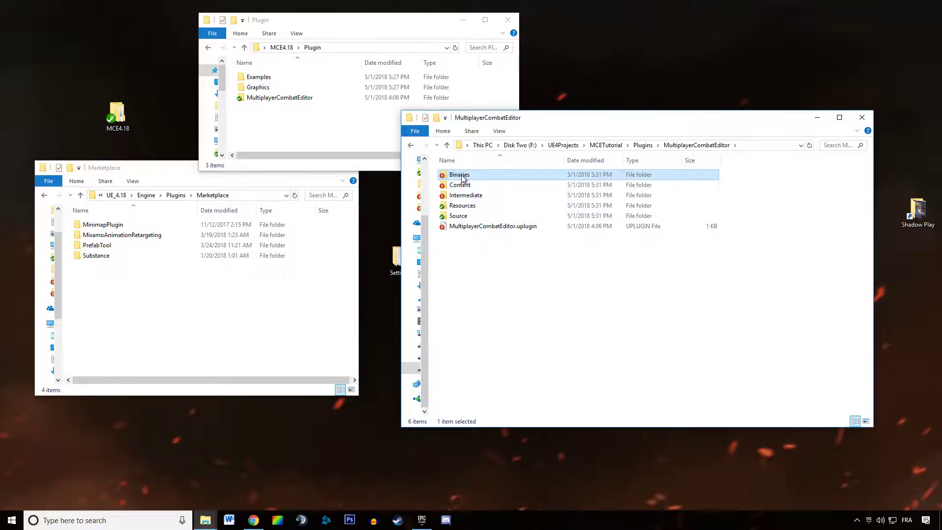
key("BackSpace")
key("BackSpace")
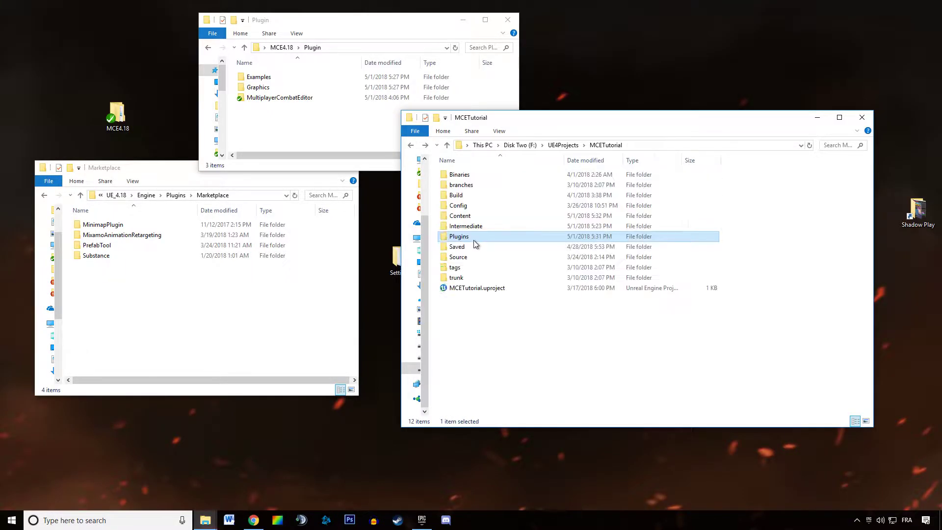
Open the MCETutorial.uproject file in Unreal Editor from the project folder.
left_click(509, 175)
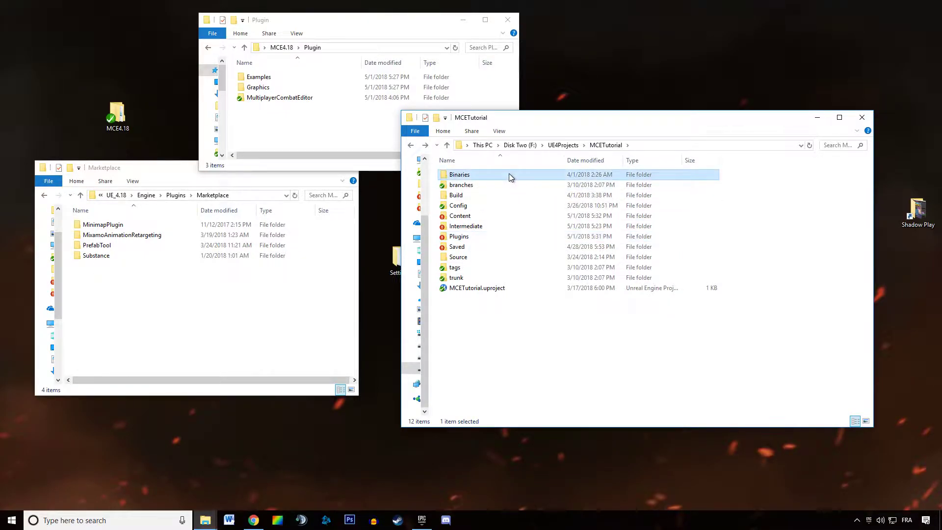
left_click(490, 314)
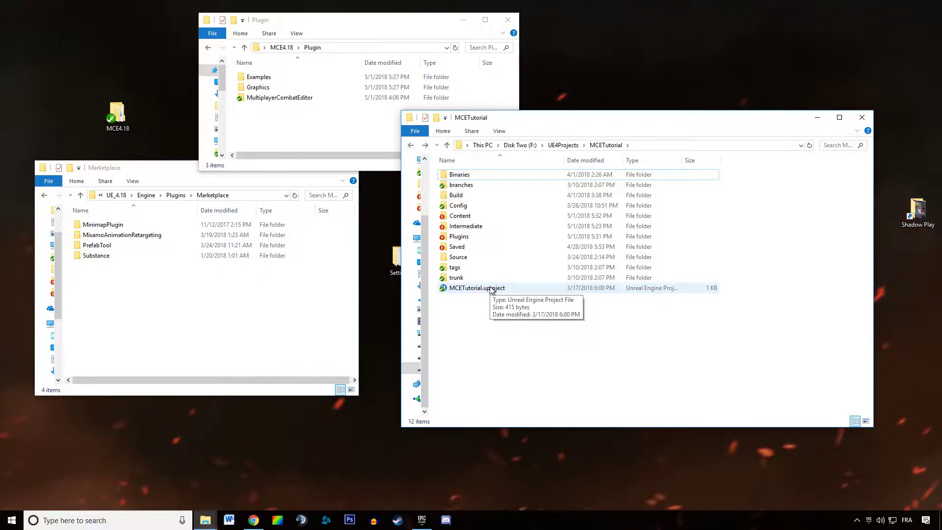
right_click(491, 289)
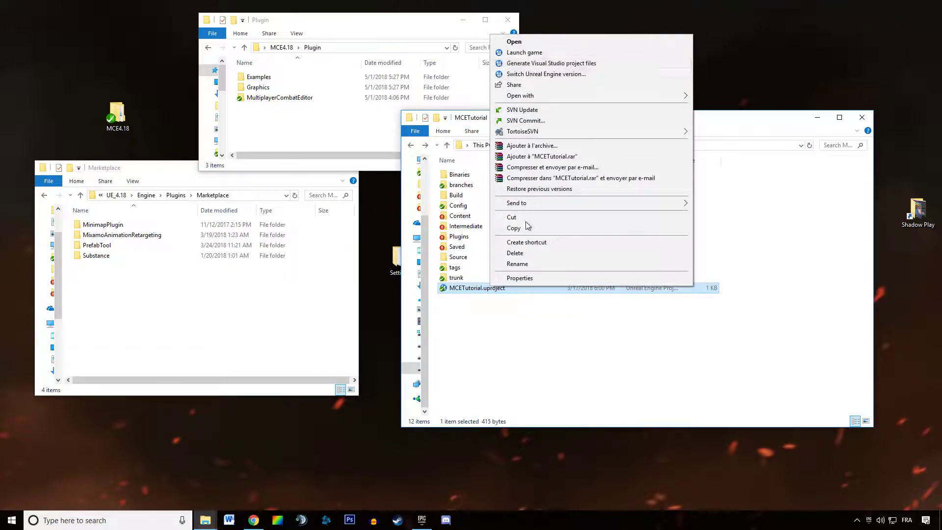
left_click(520, 357)
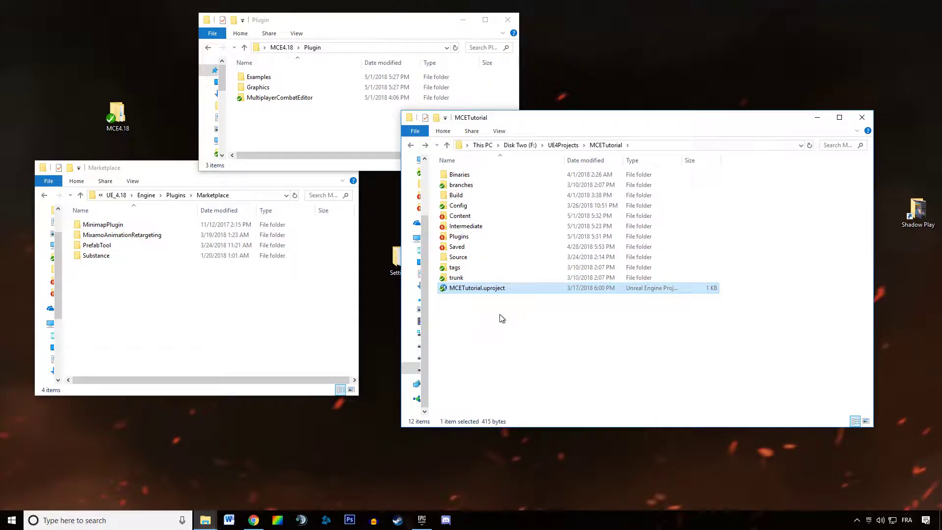
left_click(454, 352)
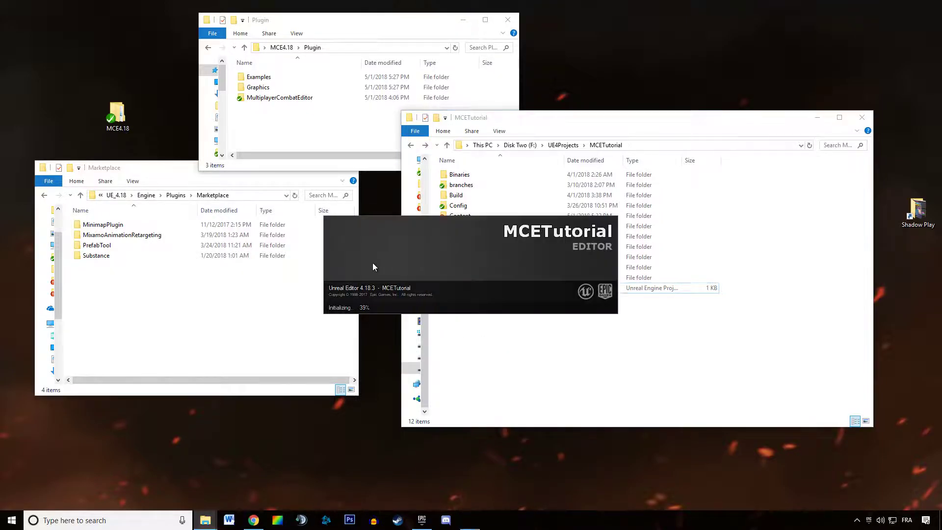
End the loading Unreal Engine process with Task Manager and close Task Manager.
key("ctrl+alt+Delete")
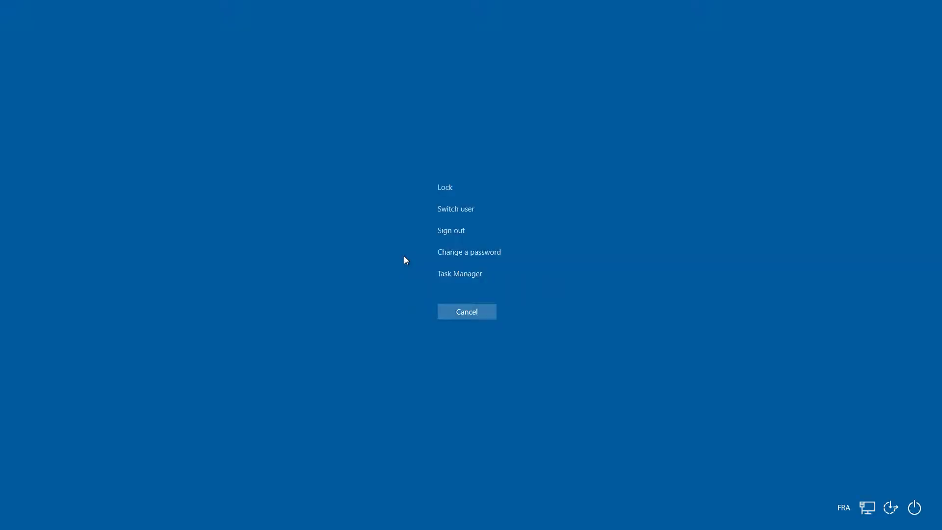
left_click(479, 275)
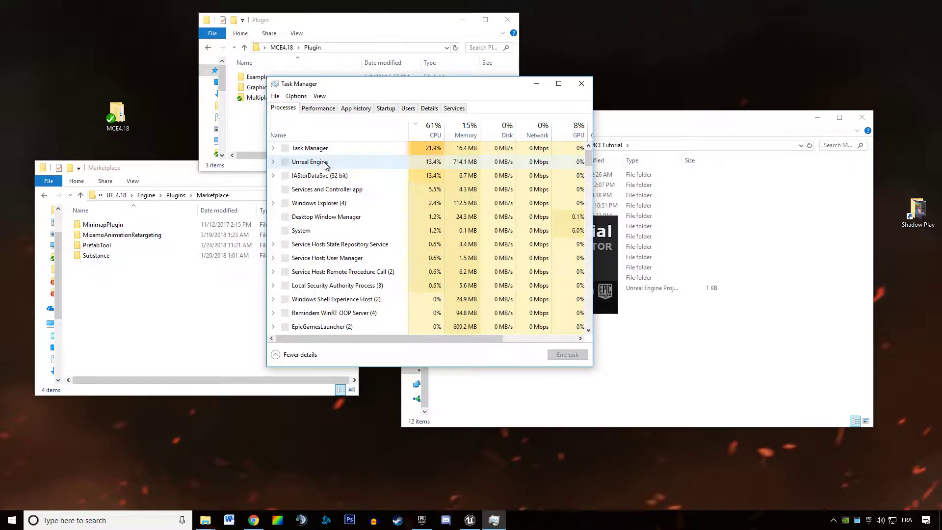
right_click(324, 162)
left_click(322, 149)
right_click(322, 148)
left_click(348, 166)
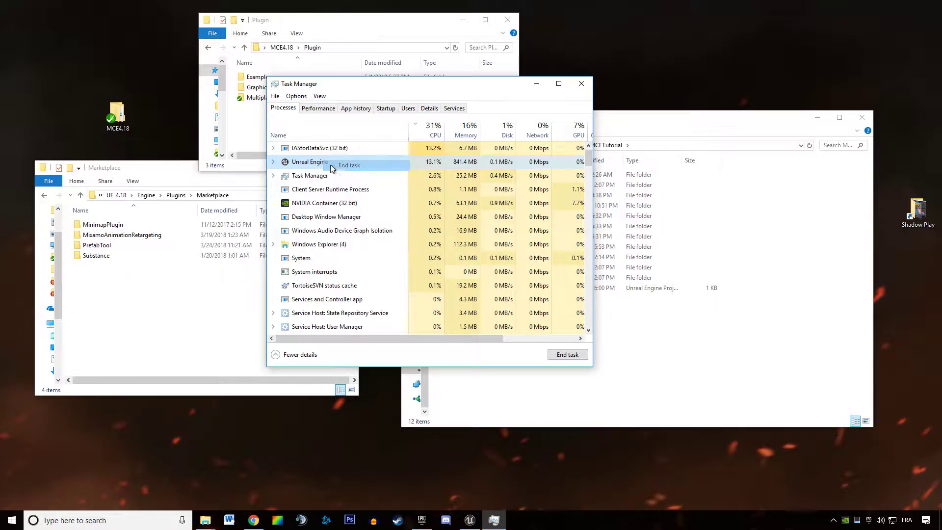
left_click(581, 84)
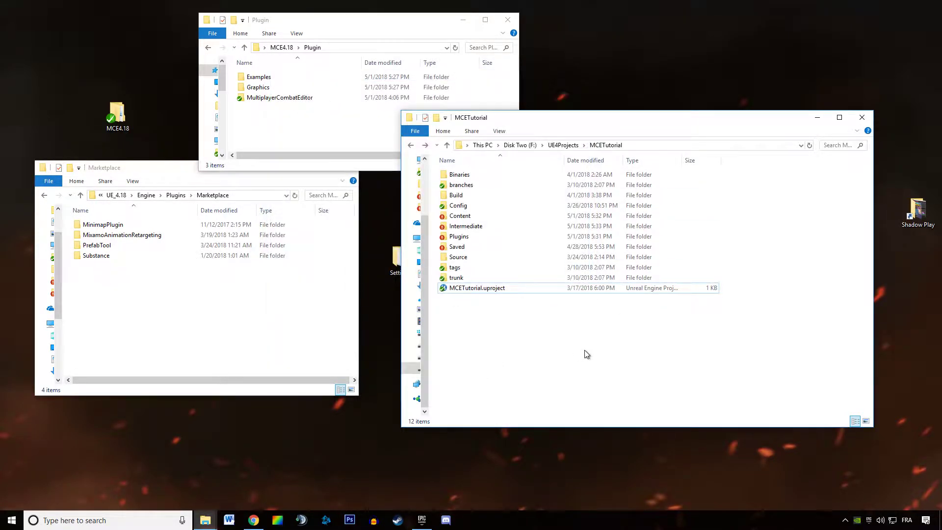
Move the Settings backup folder to a clear desktop area and open the project's Plugins > MultiplayerCombatEditor > Content folder.
left_click(309, 142)
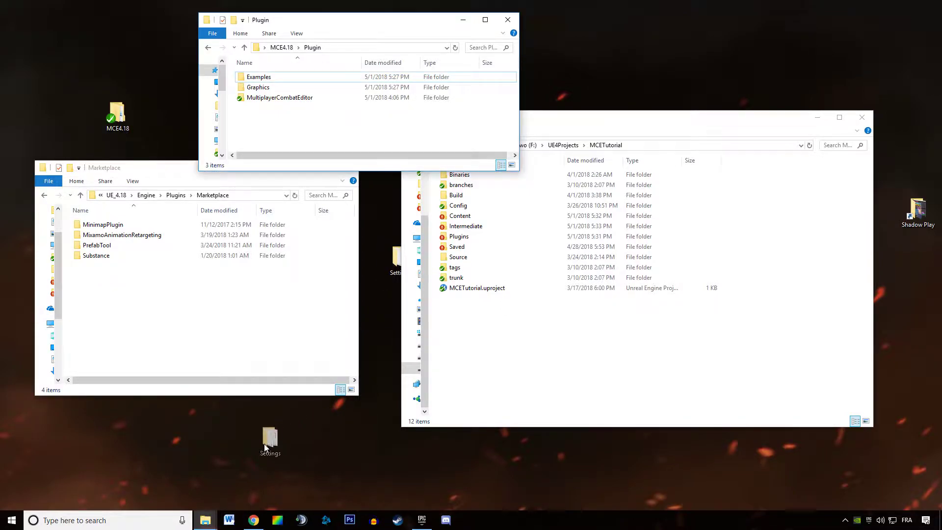
left_click_drag(397, 267, 256, 457)
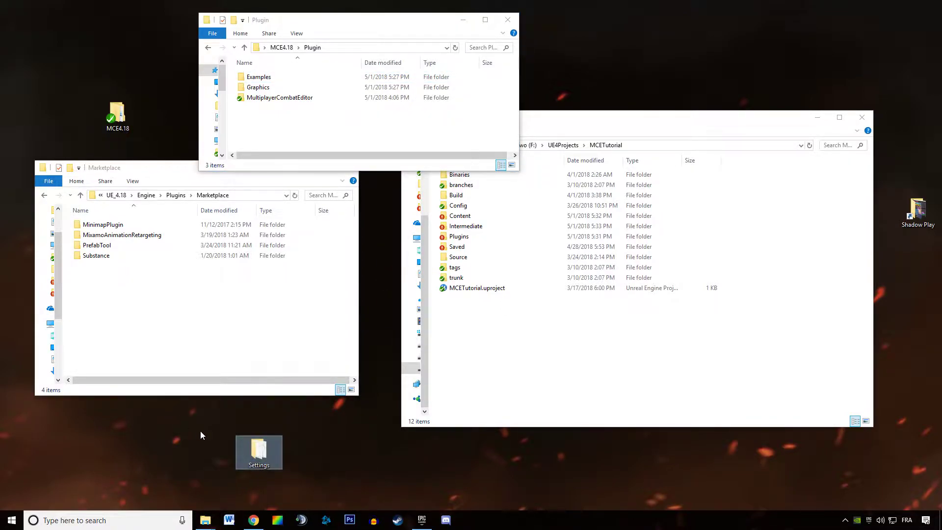
left_click(479, 289)
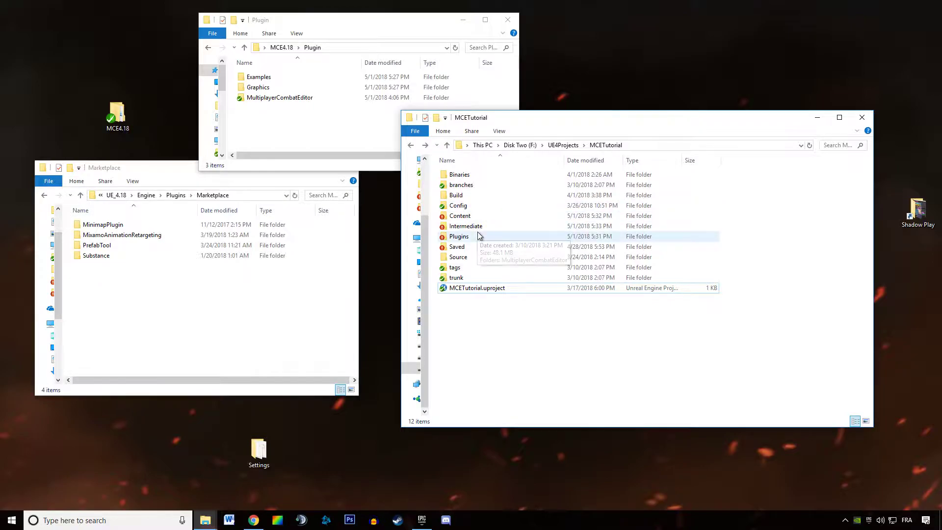
double_click(480, 237)
double_click(479, 175)
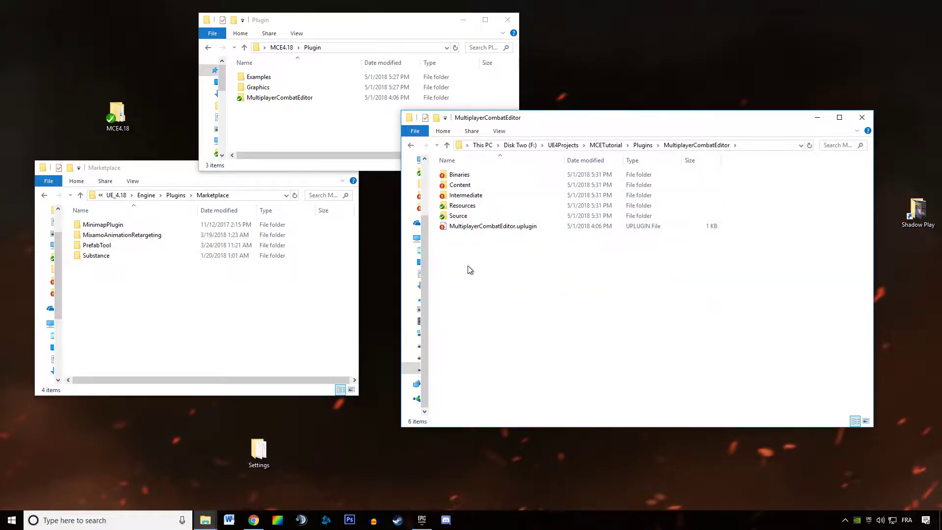
double_click(460, 186)
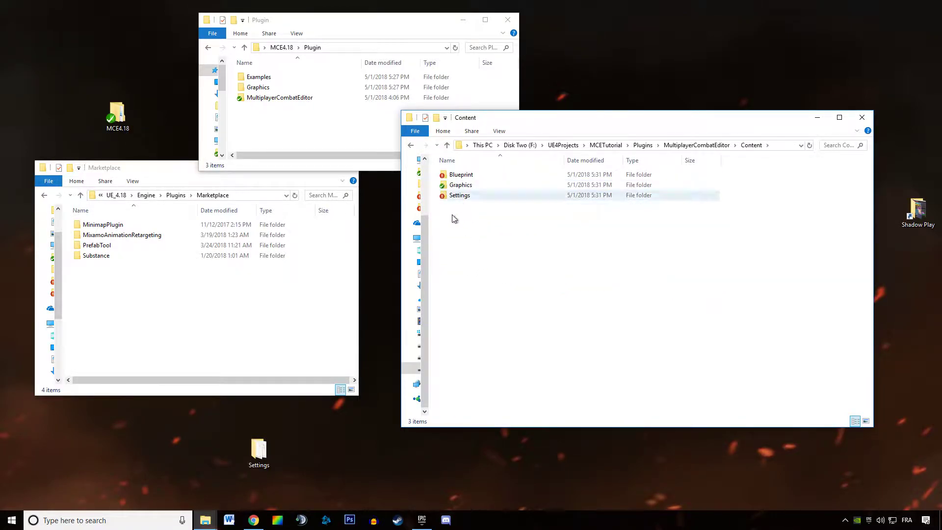
Copy all files from the desktop Settings backup into the plugin's Content > Settings folder, replacing the files already there.
double_click(268, 458)
key("ctrl+a")
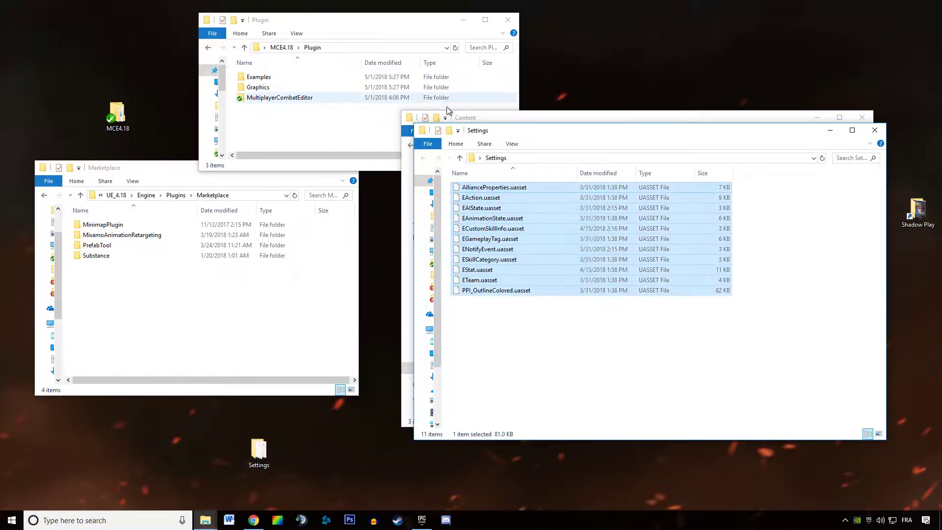
left_click(875, 130)
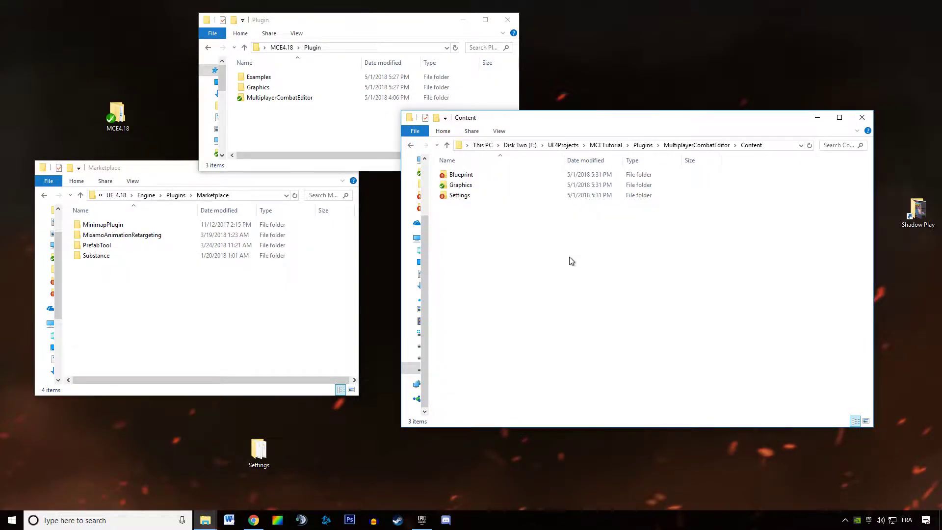
double_click(475, 194)
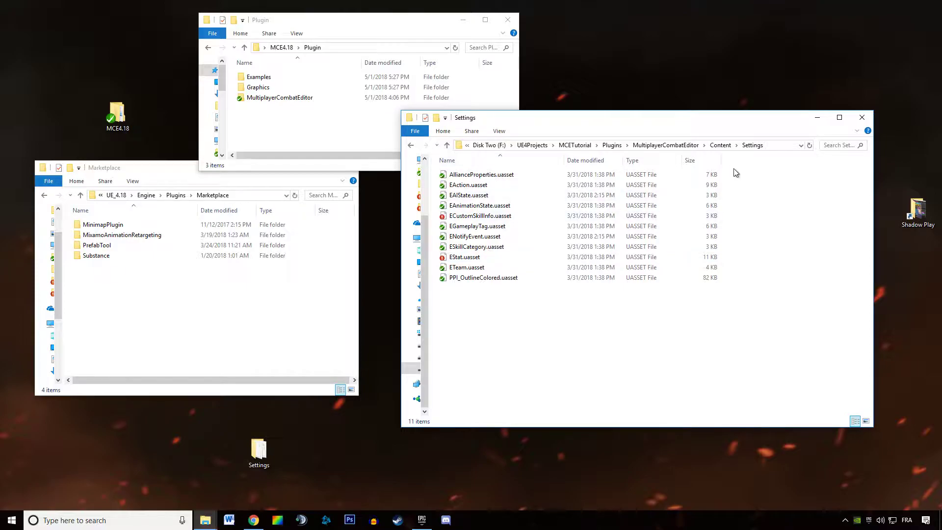
key("ctrl+v")
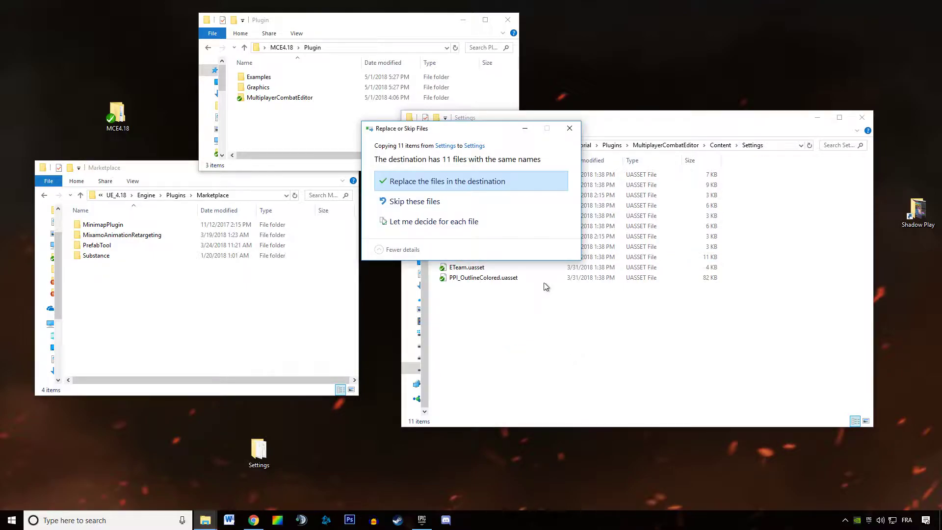
left_click(466, 181)
Open MCETutorial.uproject from the MCETutorial folder in Unreal Editor and move the desktop Settings folder above MCE4.18.
left_click(666, 146)
left_click(639, 146)
left_click(620, 145)
double_click(474, 289)
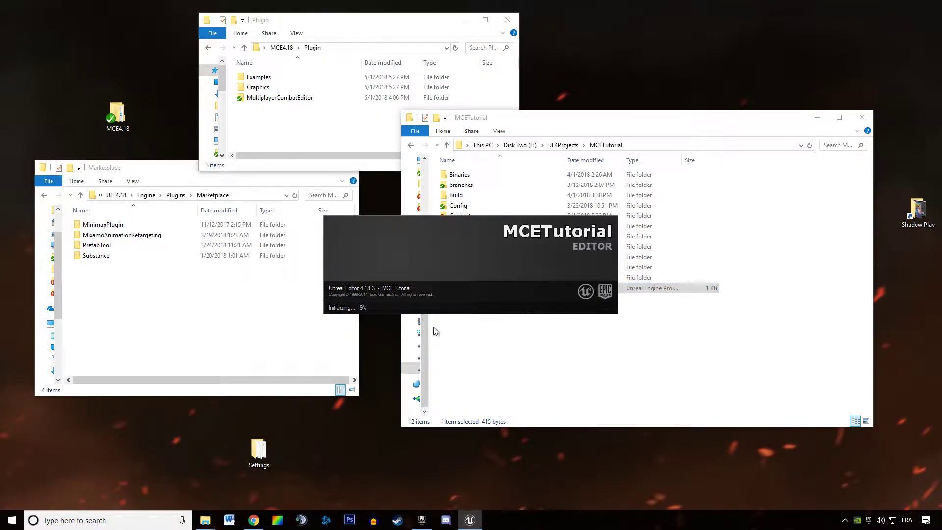
left_click(524, 349)
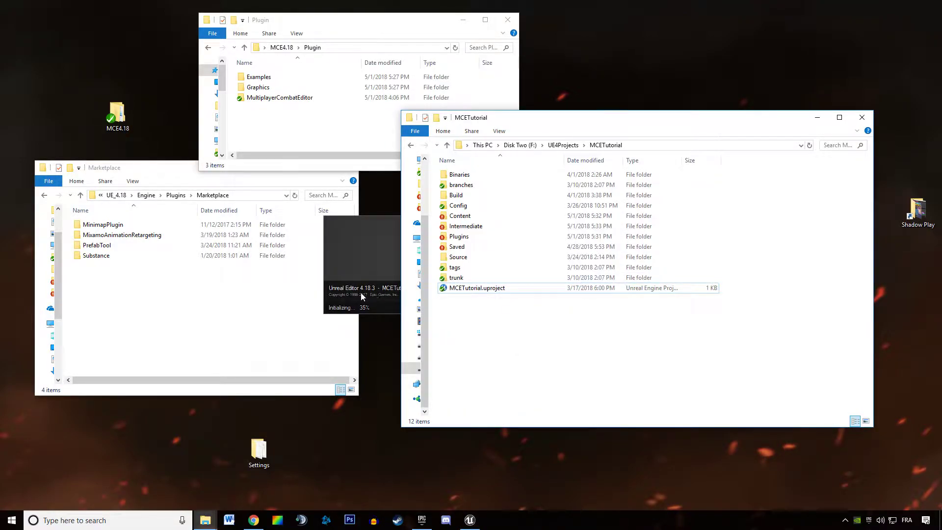
left_click(483, 318)
left_click(391, 288)
left_click(527, 318)
left_click_drag(259, 449, 118, 69)
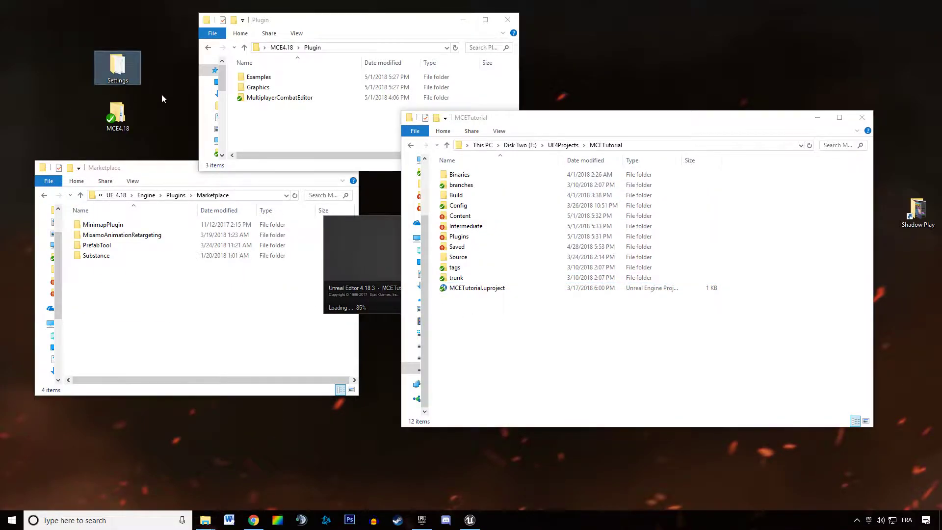
left_click(334, 311)
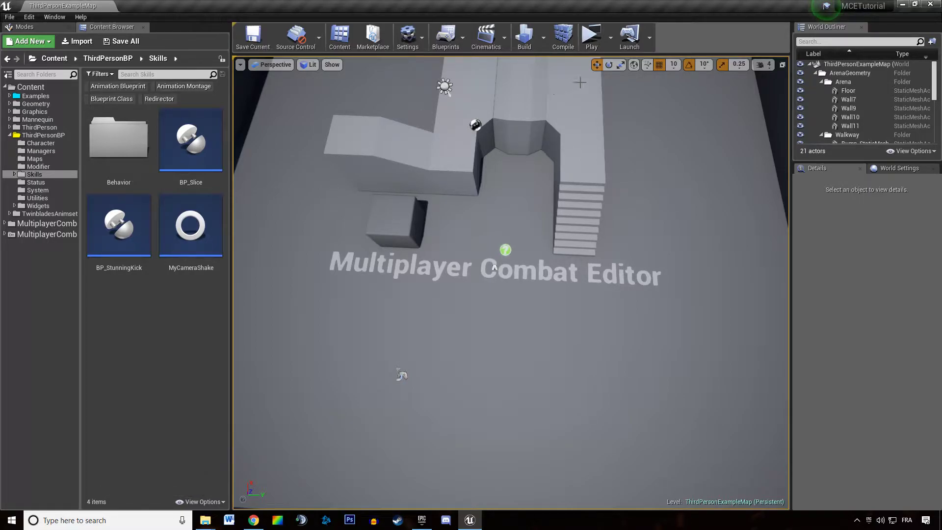
Play the ThirdPersonExampleMap level, test the first and second skills and movement in the server preview, and end the session.
left_click_drag(560, 166, 591, 76)
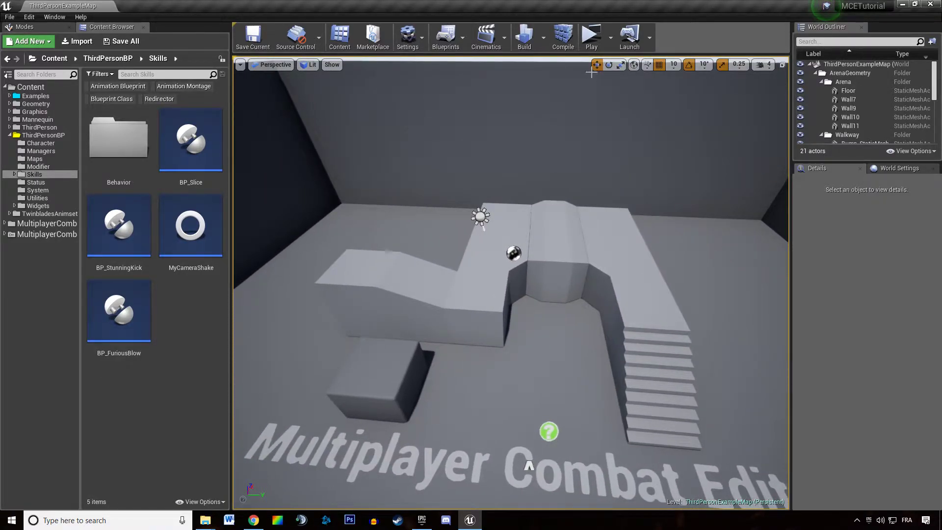
left_click(591, 37)
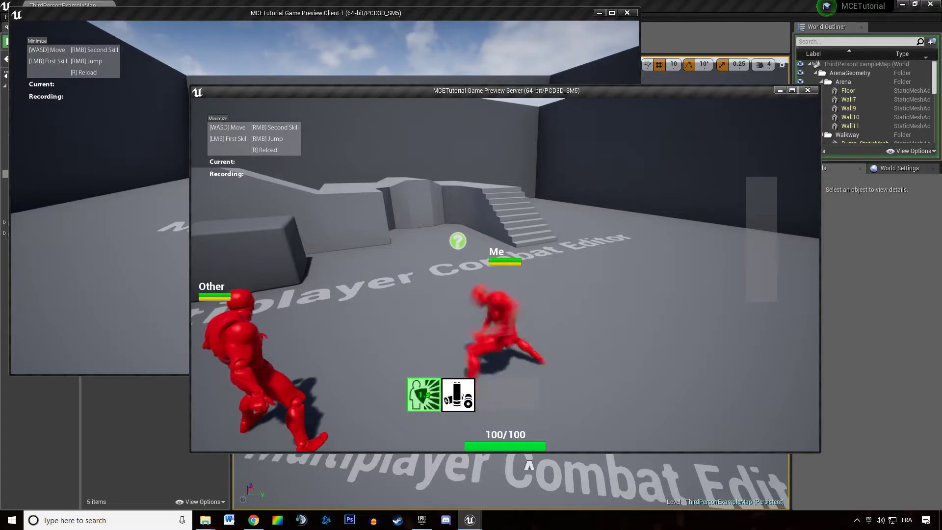
left_click(505, 275)
left_click(506, 275)
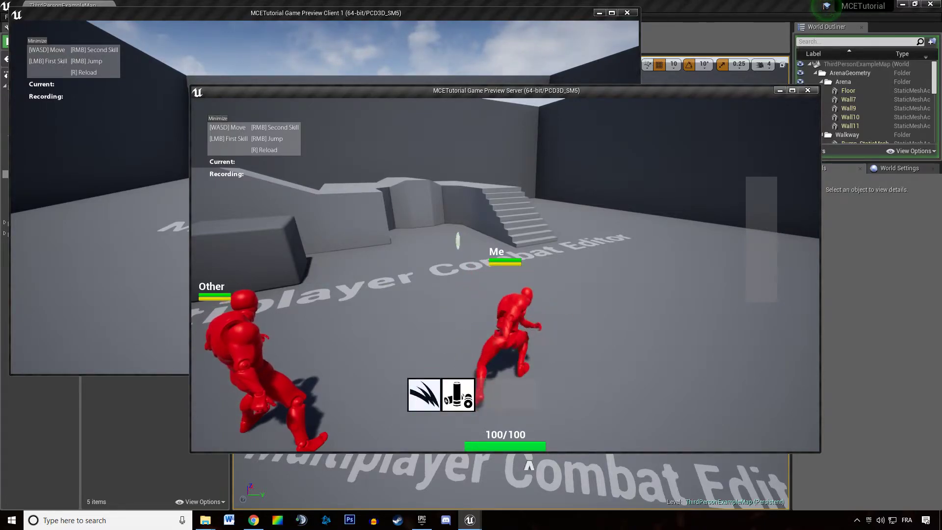
right_click(505, 275)
key("w")
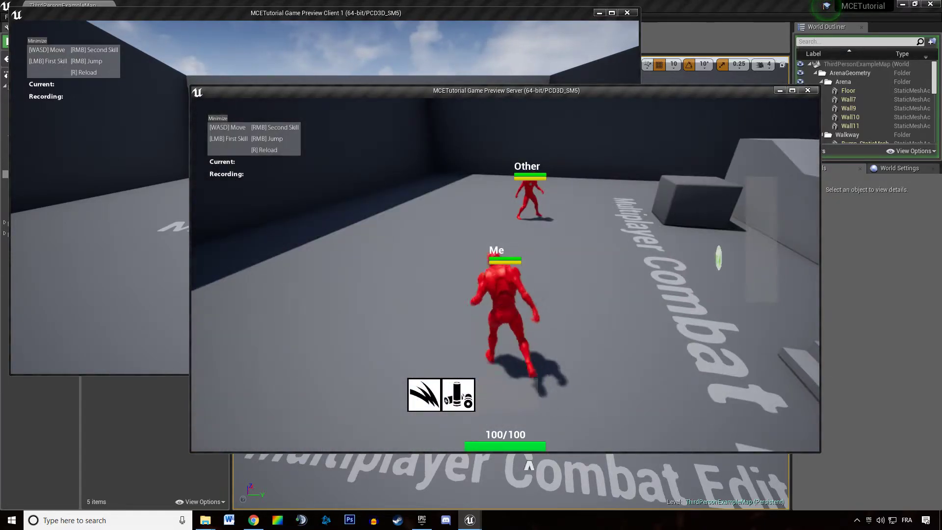
key("Escape")
Open the Output Log, check its messages from the play session for errors, and close it.
left_click_drag(657, 134, 620, 132)
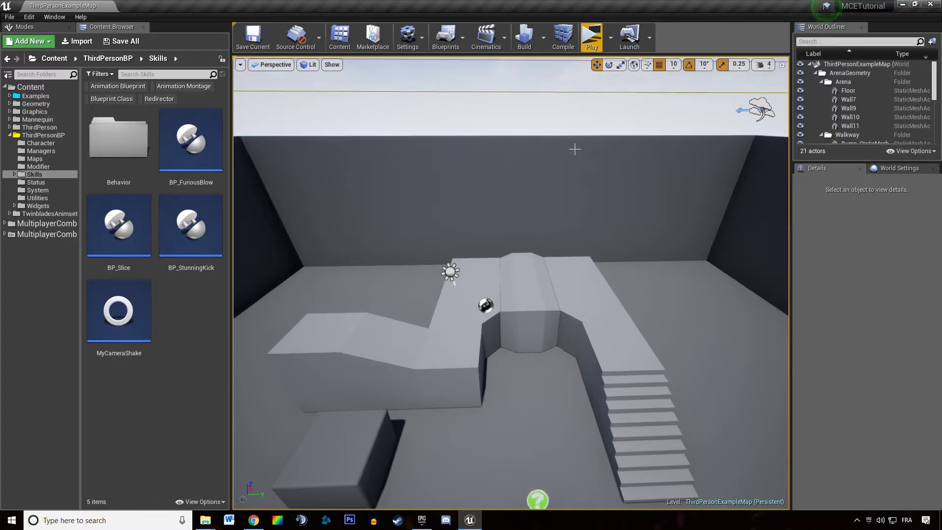
left_click(55, 17)
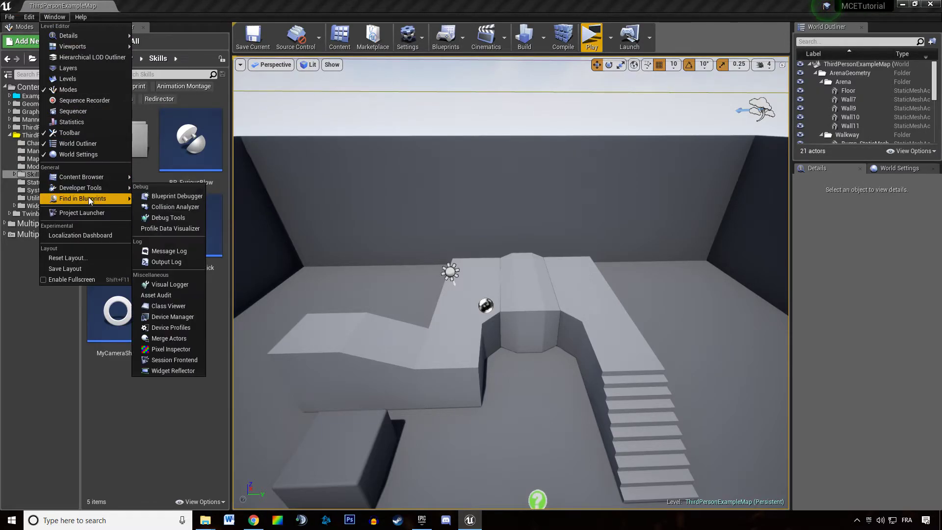
key("Escape")
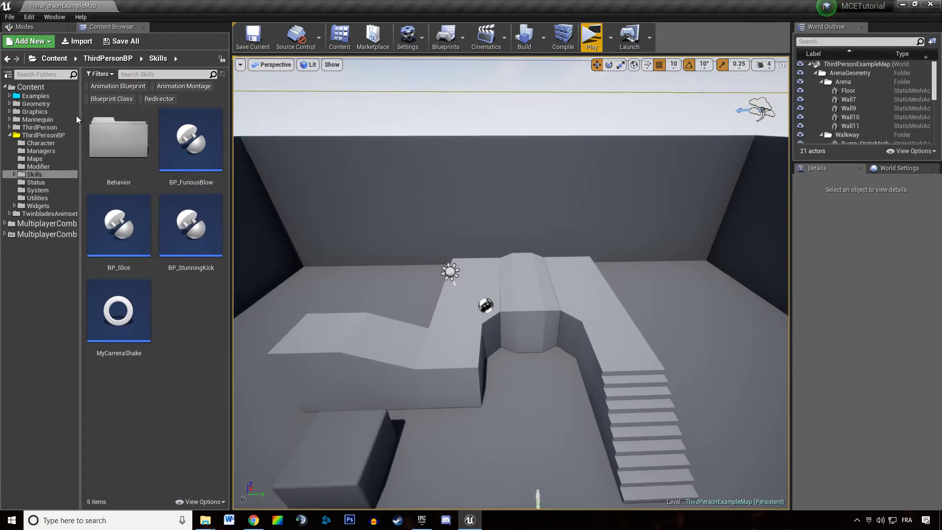
left_click(59, 19)
mouse_move(83, 188)
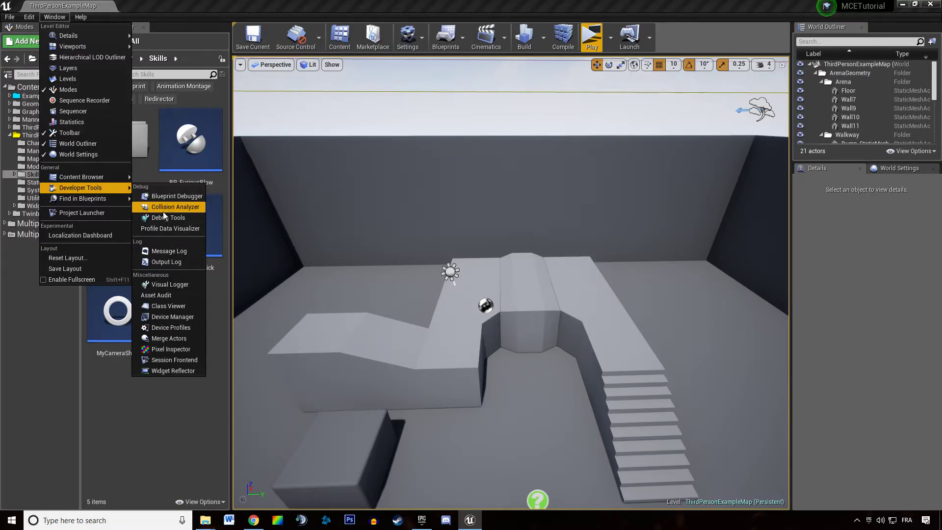
left_click(165, 262)
left_click_drag(938, 469, 818, 437)
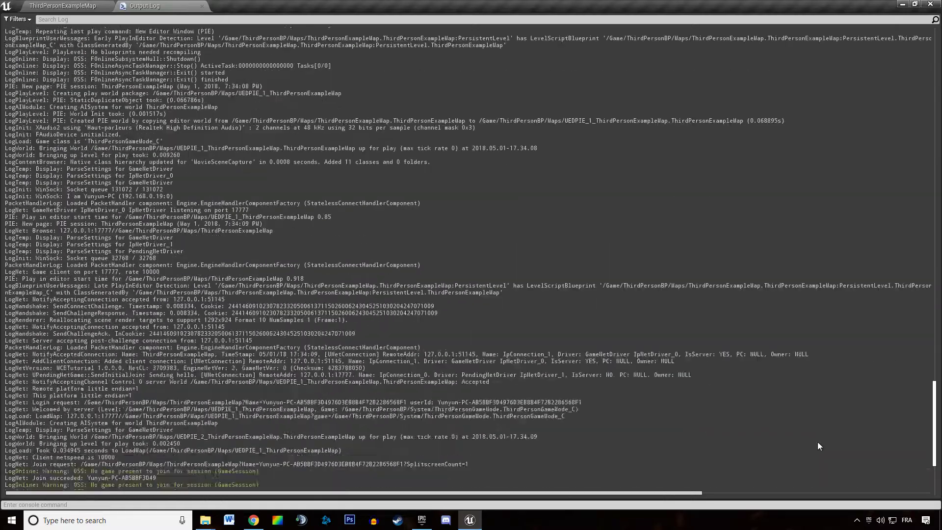
left_click(188, 6)
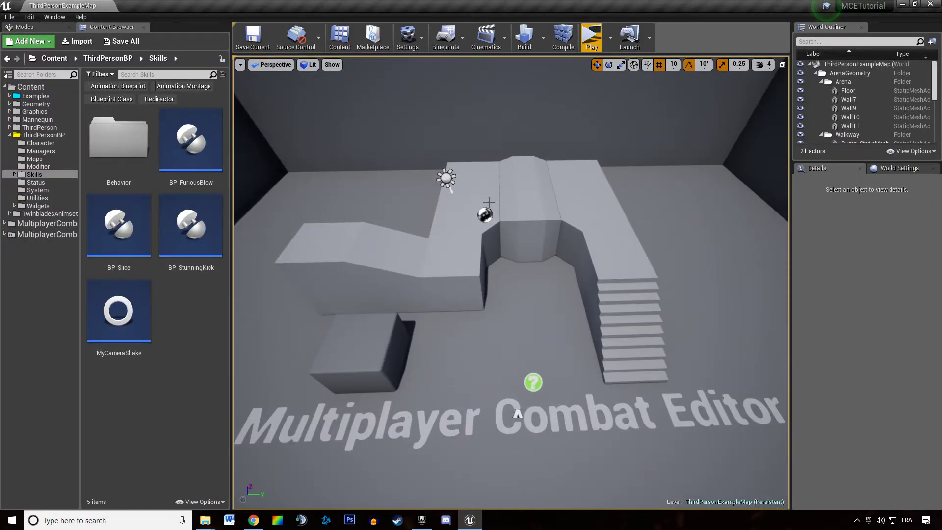